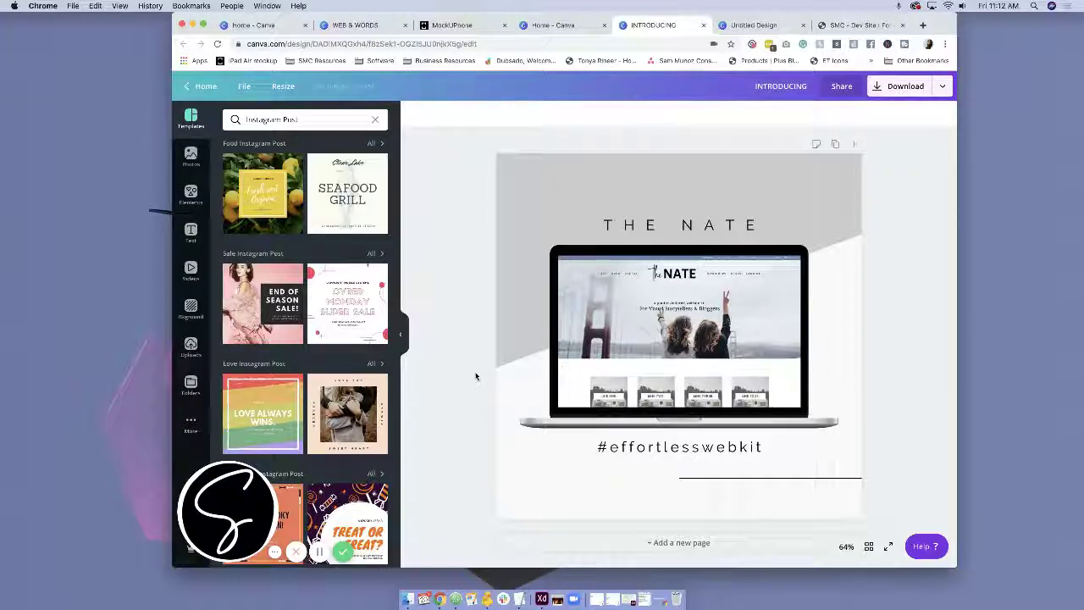
Browse the MockUPhone device list, briefly checking back on the Canva design.
{"action": "scroll", "coordinate": [476, 376], "scroll_direction": "down", "scroll_amount": 1}
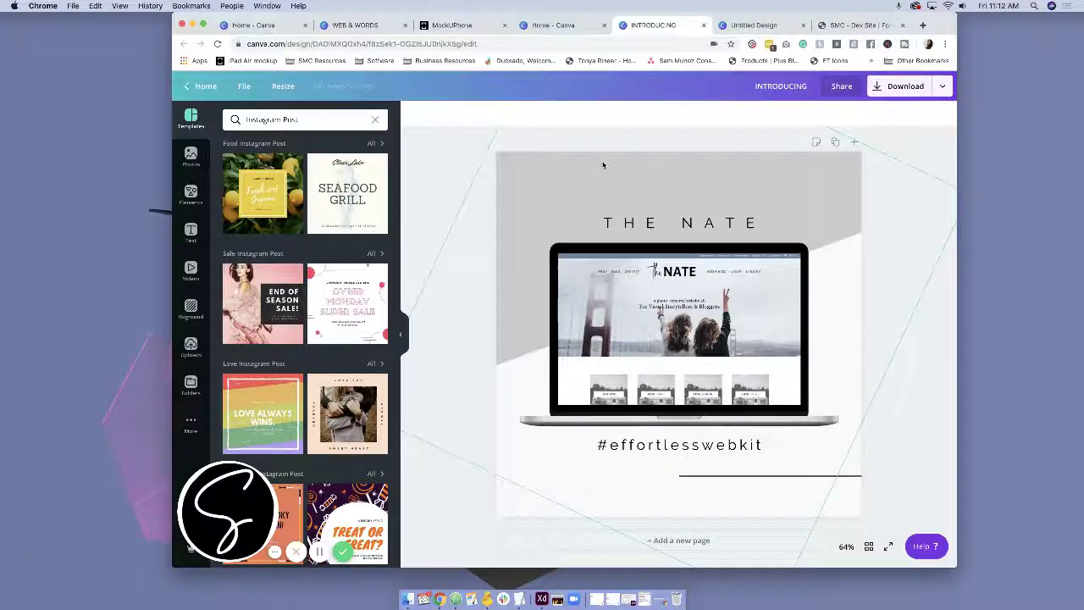
{"action": "left_click", "coordinate": [483, 26]}
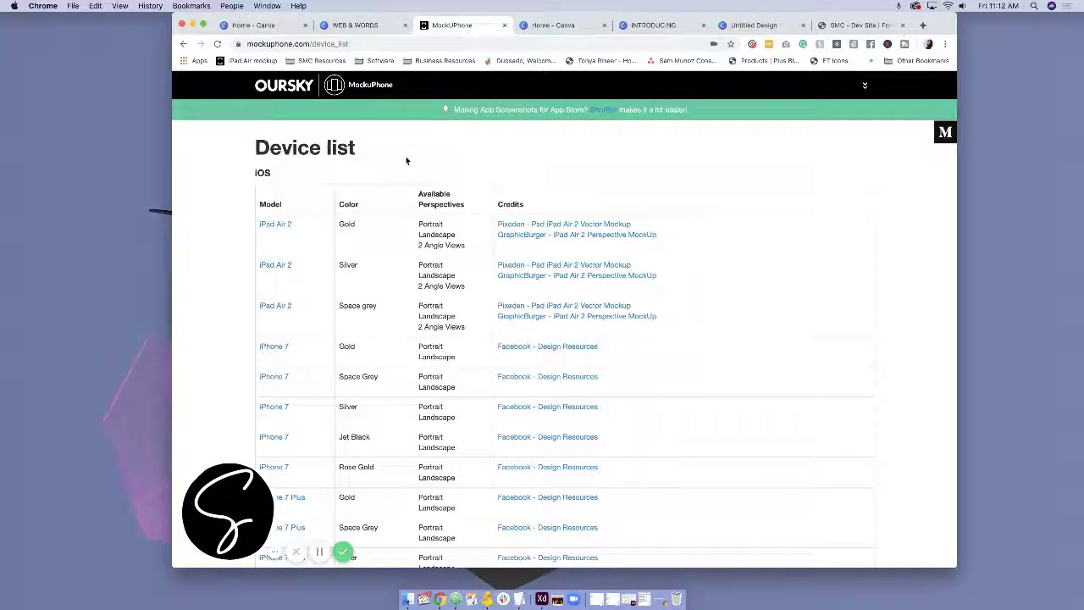
{"action": "scroll", "coordinate": [472, 219], "scroll_direction": "down", "scroll_amount": 15}
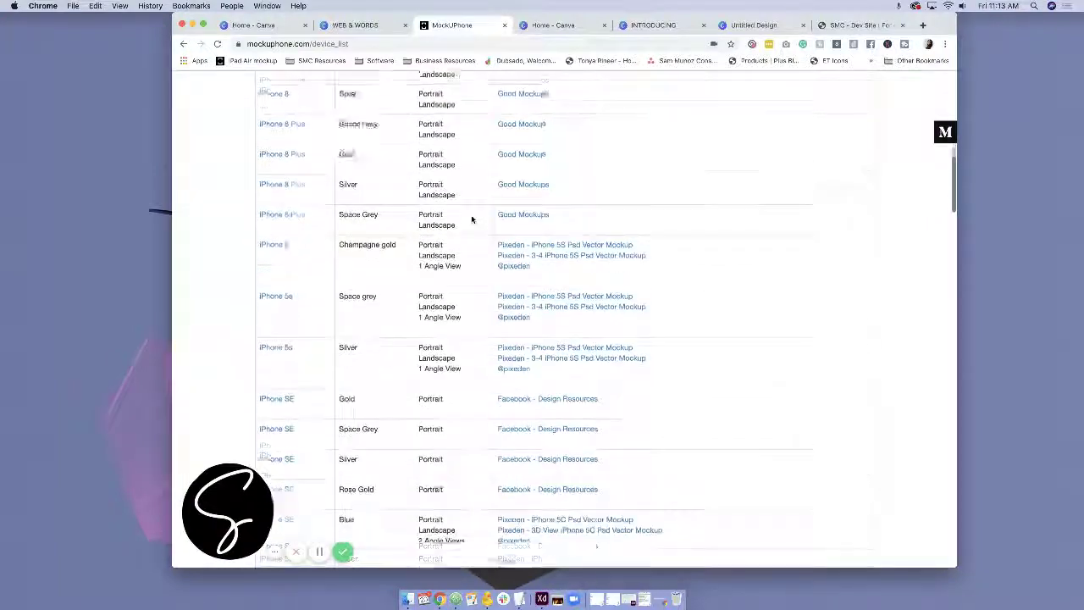
{"action": "scroll", "coordinate": [472, 219], "scroll_direction": "down", "scroll_amount": 15}
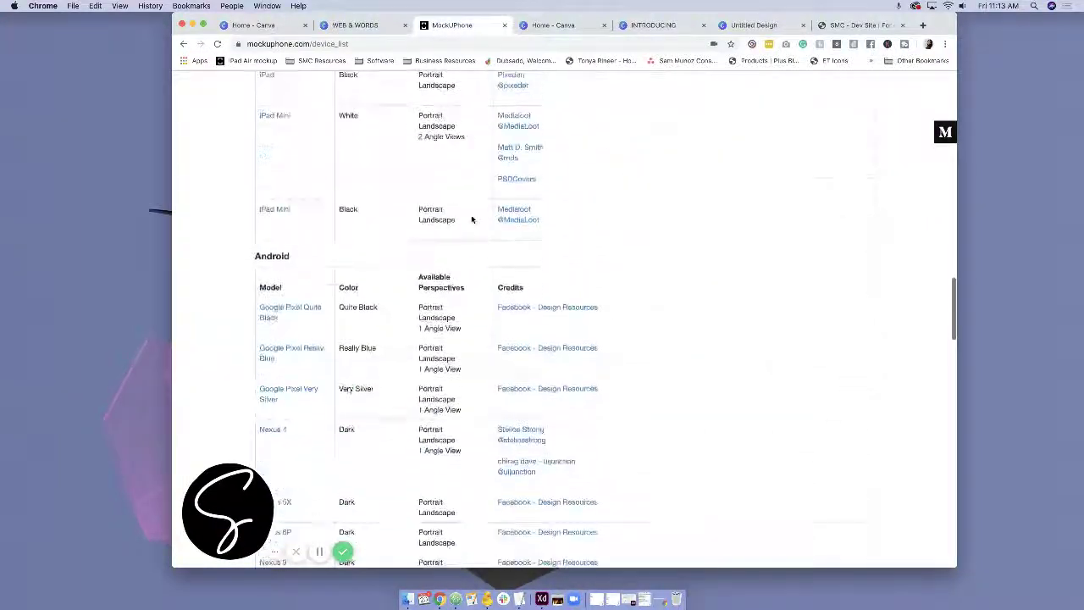
{"action": "left_click", "coordinate": [654, 25]}
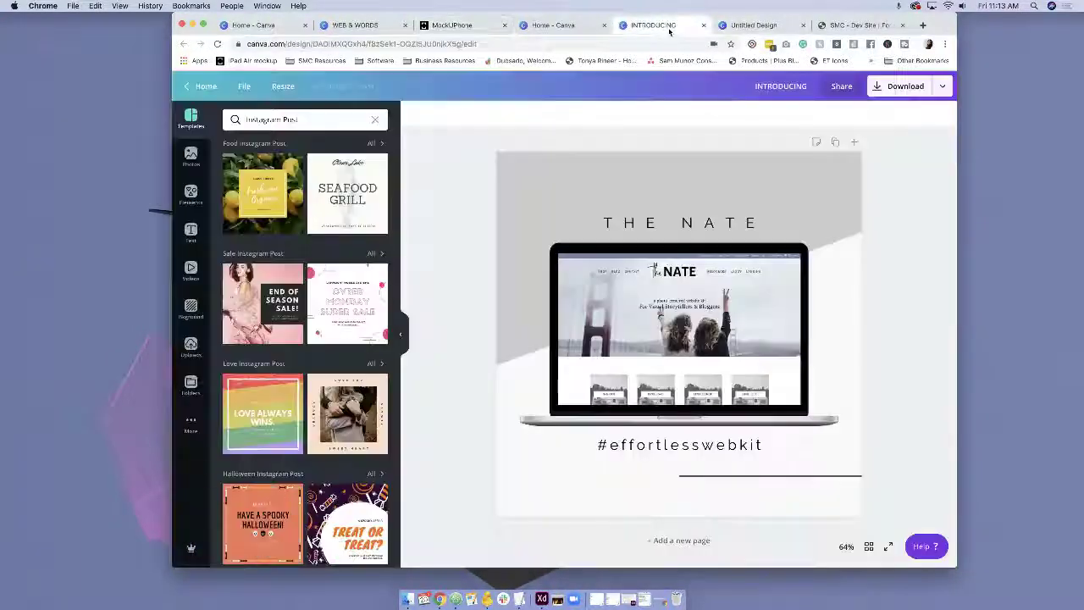
{"action": "left_click", "coordinate": [445, 25]}
Scroll through the devices and open the gold iPhone 7 Plus mockup page.
{"action": "scroll", "coordinate": [416, 229], "scroll_direction": "down", "scroll_amount": 15}
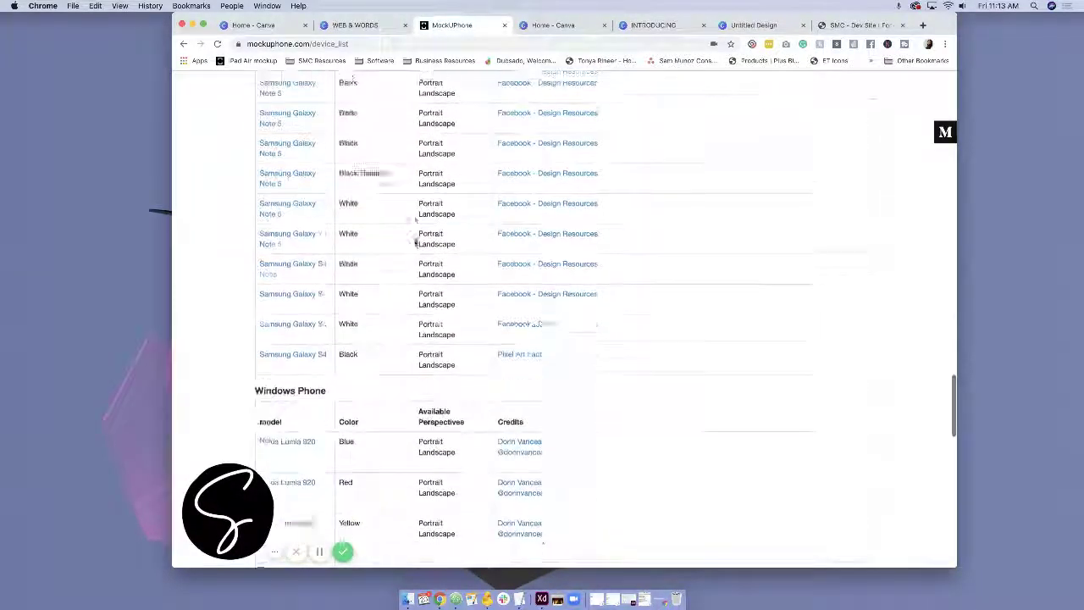
{"action": "scroll", "coordinate": [416, 241], "scroll_direction": "down", "scroll_amount": 15}
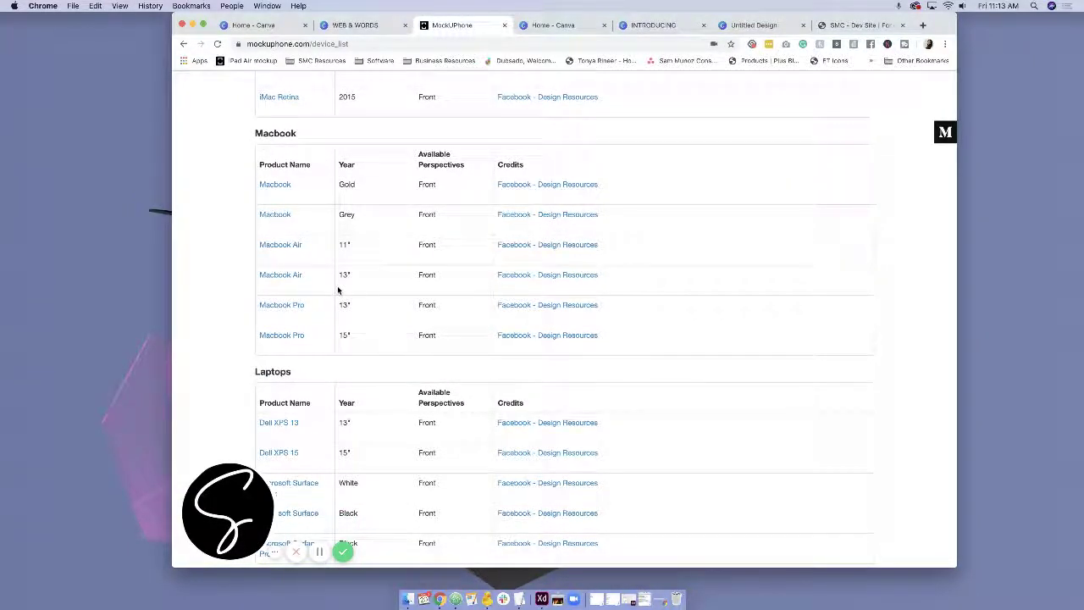
{"action": "scroll", "coordinate": [331, 289], "scroll_direction": "up", "scroll_amount": 15}
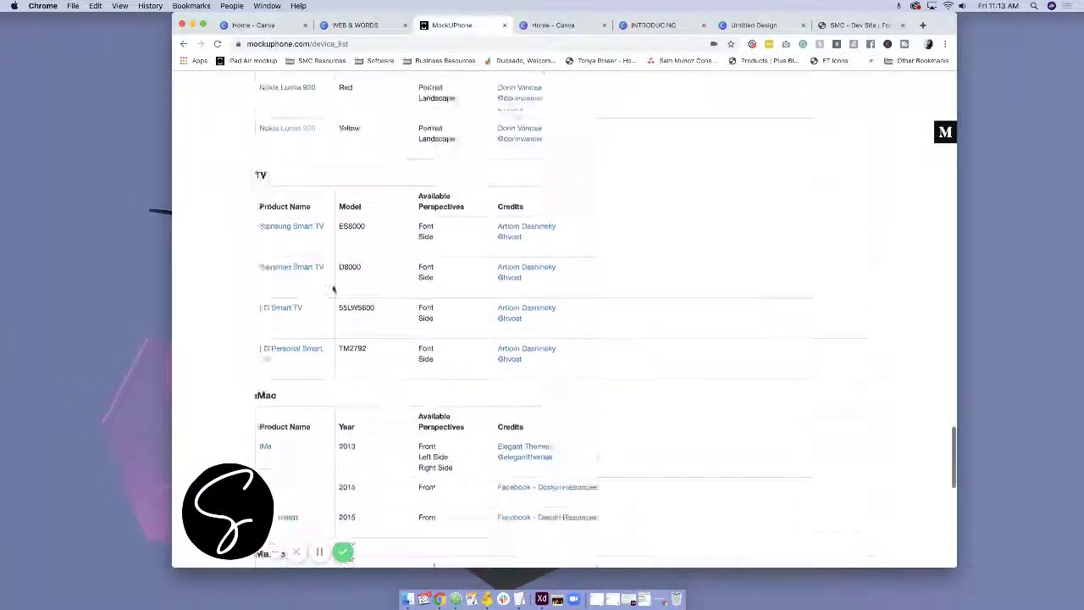
{"action": "scroll", "coordinate": [333, 288], "scroll_direction": "up", "scroll_amount": 15}
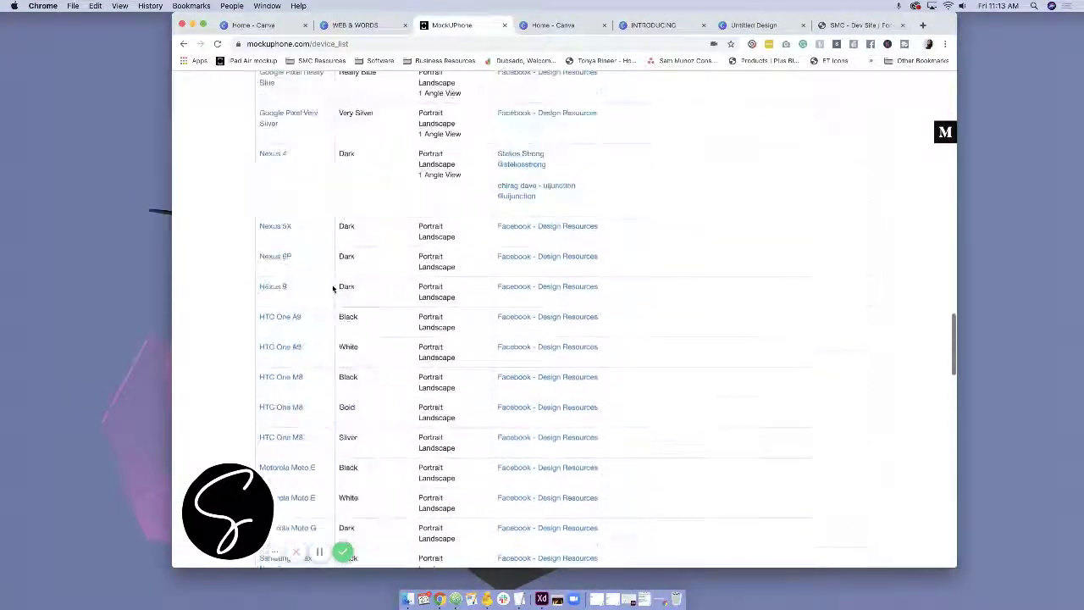
{"action": "scroll", "coordinate": [333, 289], "scroll_direction": "up", "scroll_amount": 10}
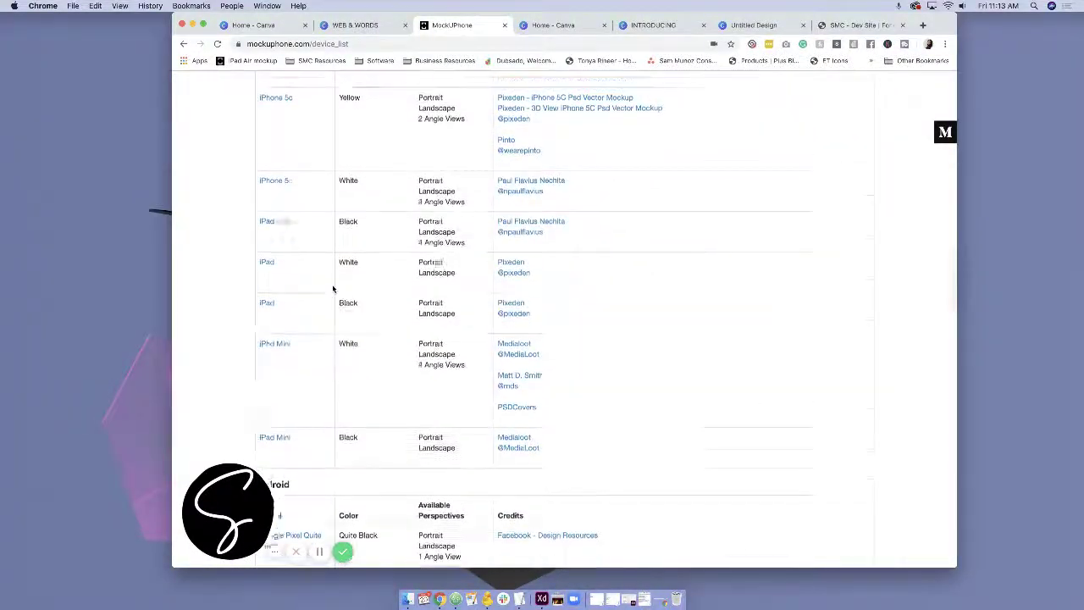
{"action": "scroll", "coordinate": [333, 289], "scroll_direction": "up", "scroll_amount": 15}
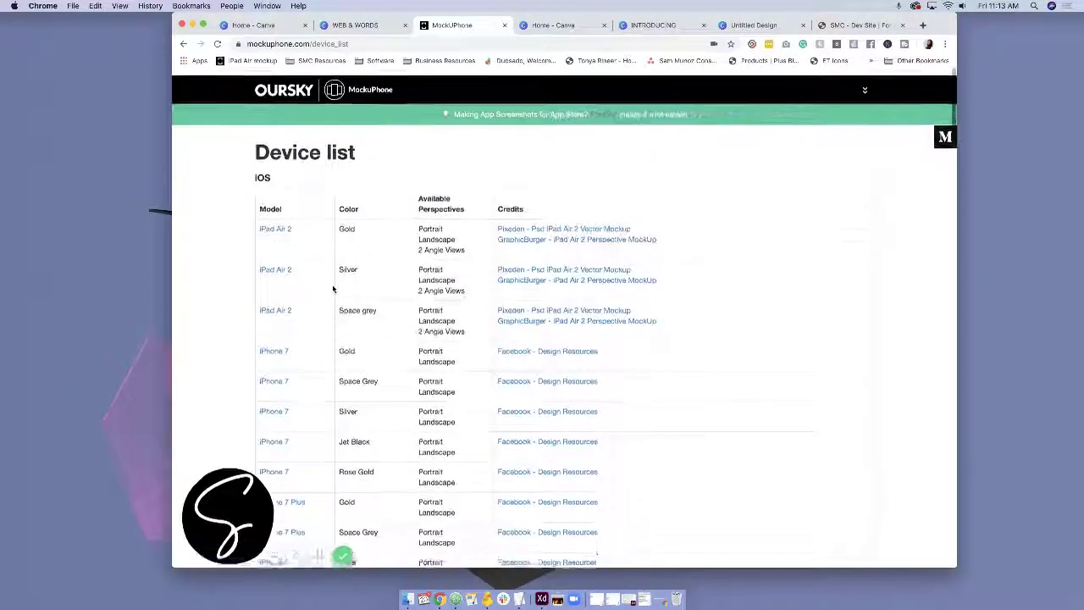
{"action": "scroll", "coordinate": [333, 288], "scroll_direction": "down", "scroll_amount": 2}
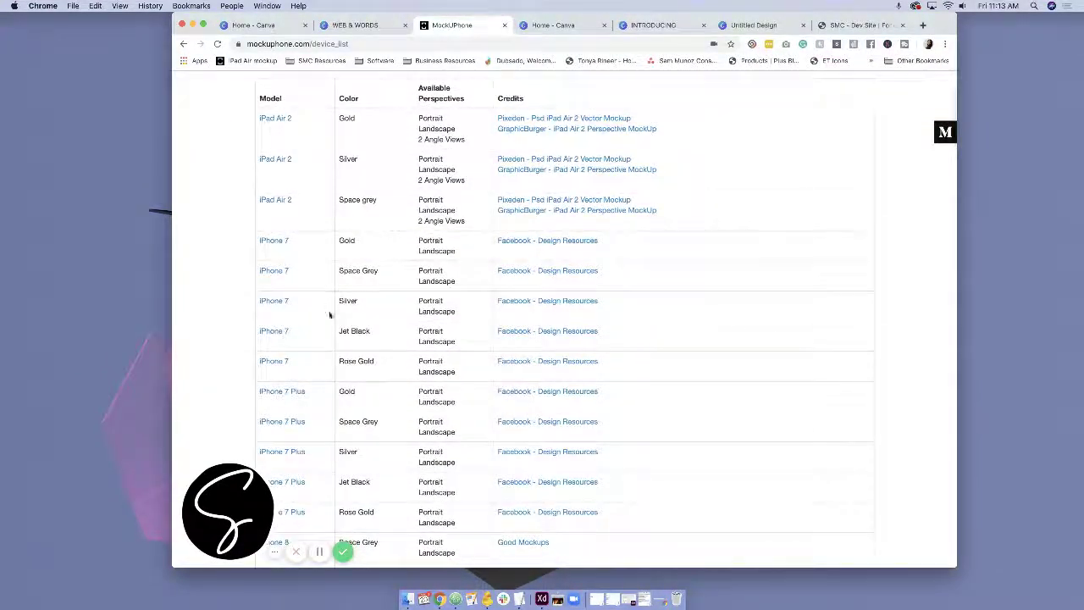
{"action": "left_click", "coordinate": [297, 396]}
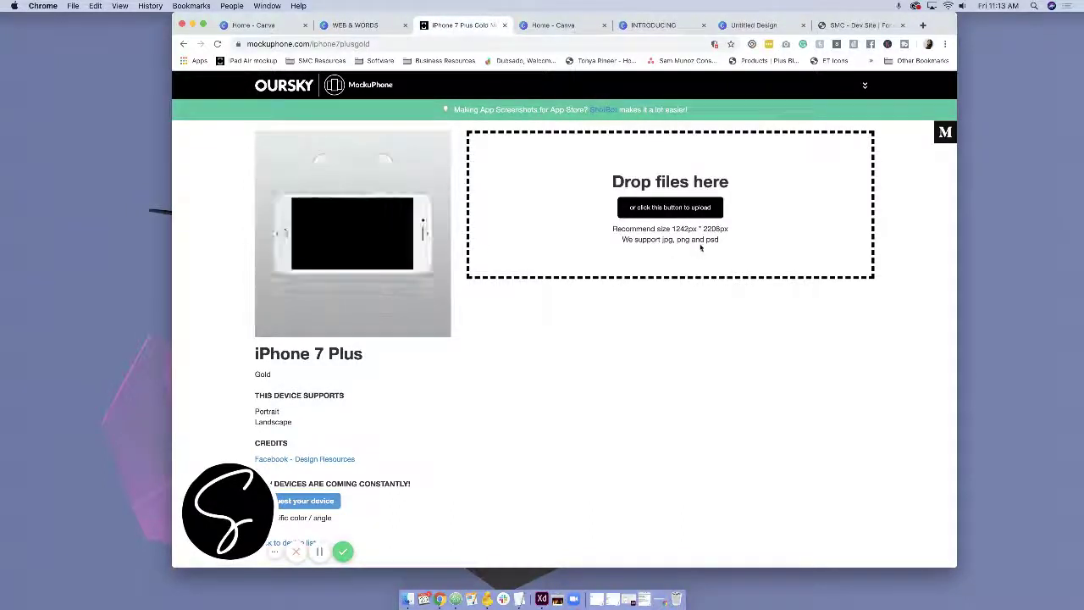
Highlight the recommended 1242px × 2208px screenshot size on the iPhone 7 Plus Gold page.
{"action": "double_click", "coordinate": [680, 228]}
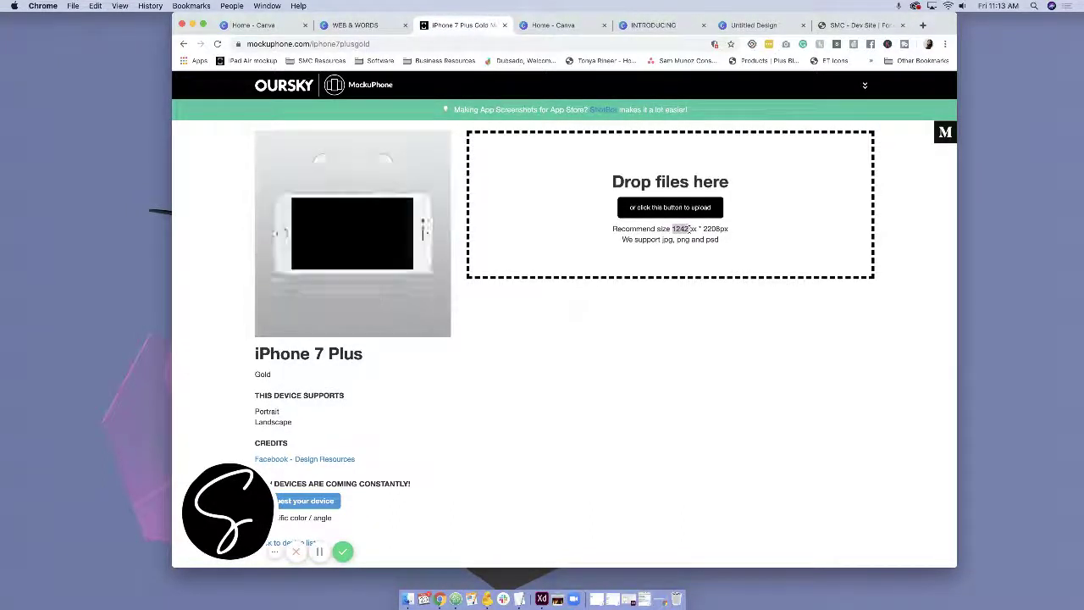
{"action": "left_click_drag", "start_coordinate": [700, 228], "coordinate": [726, 229]}
{"action": "left_click", "coordinate": [725, 288]}
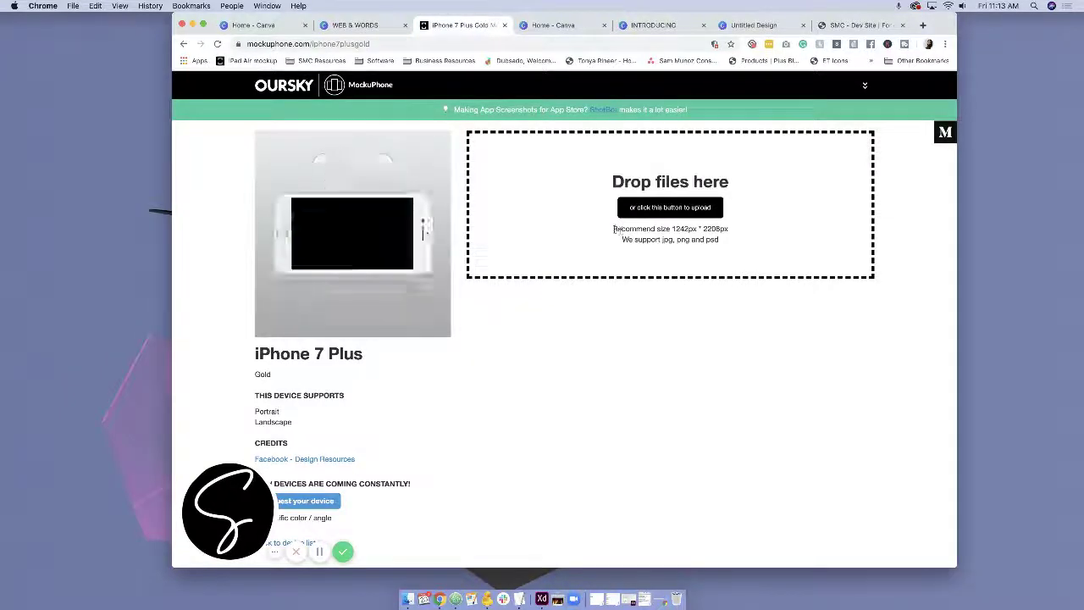
Enter custom Canva dimensions of 1242 × 2208 px, matching MockUPhone's recommended size.
{"action": "left_click", "coordinate": [576, 26]}
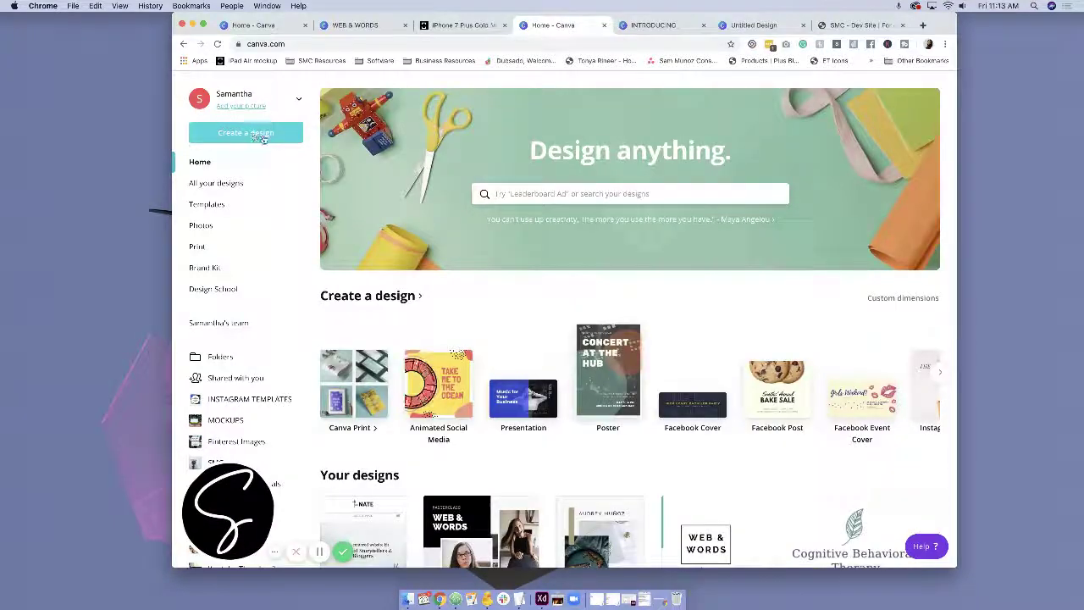
{"action": "left_click", "coordinate": [263, 137]}
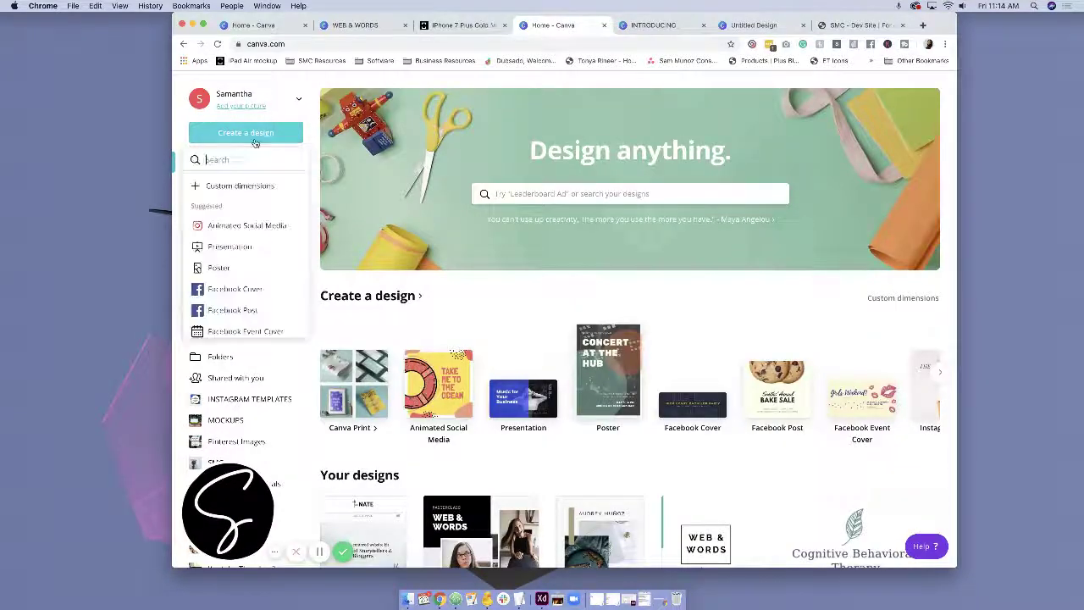
{"action": "left_click", "coordinate": [241, 184]}
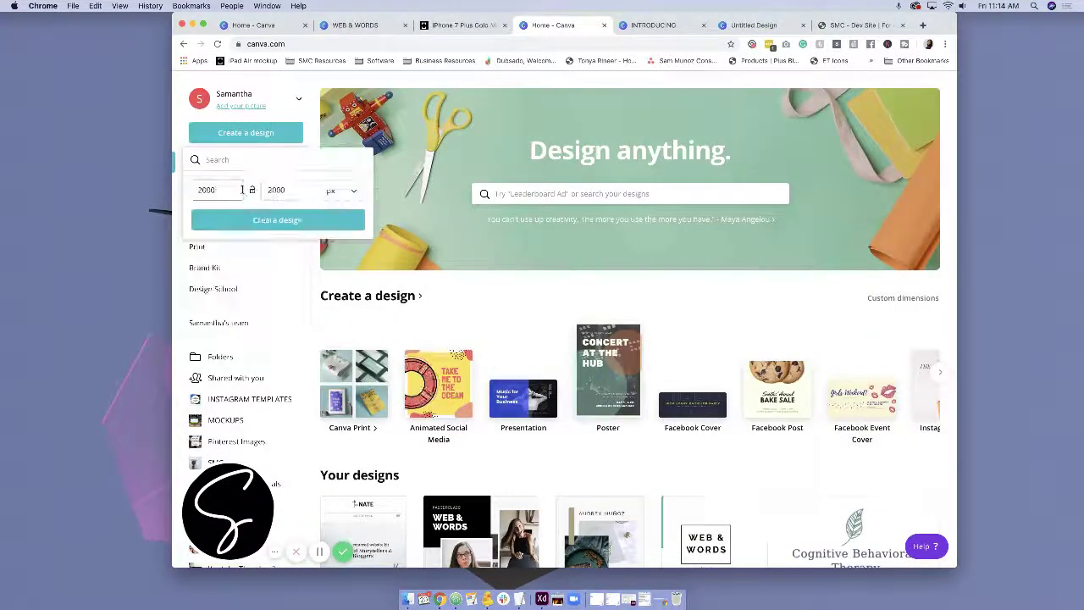
{"action": "left_click", "coordinate": [462, 25]}
{"action": "left_click", "coordinate": [542, 26]}
{"action": "double_click", "coordinate": [208, 190]}
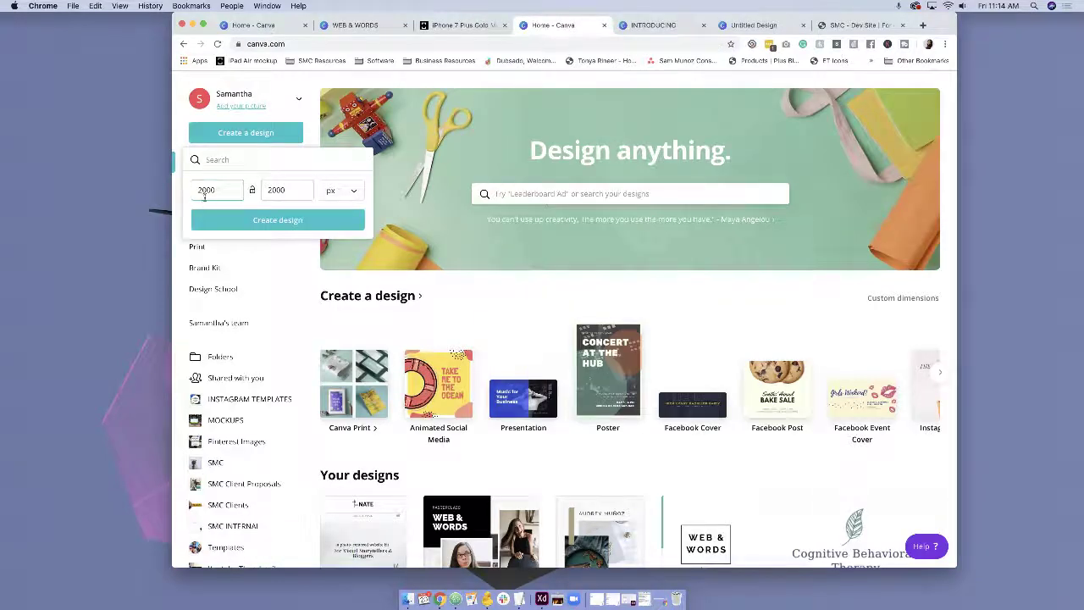
{"action": "type", "text": "12"}
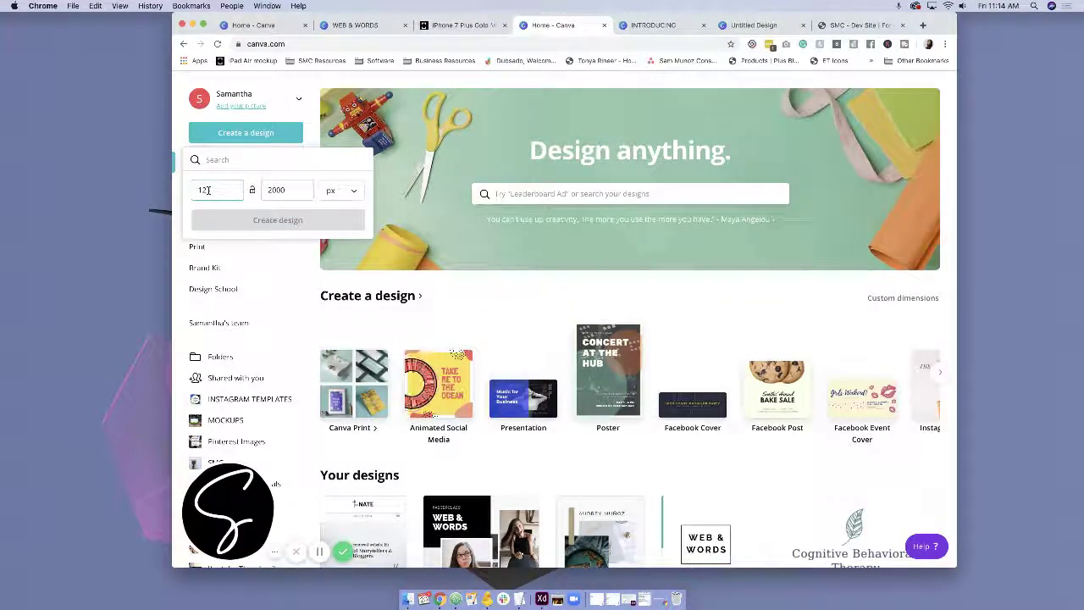
{"action": "type", "text": "42"}
{"action": "double_click", "coordinate": [273, 190]}
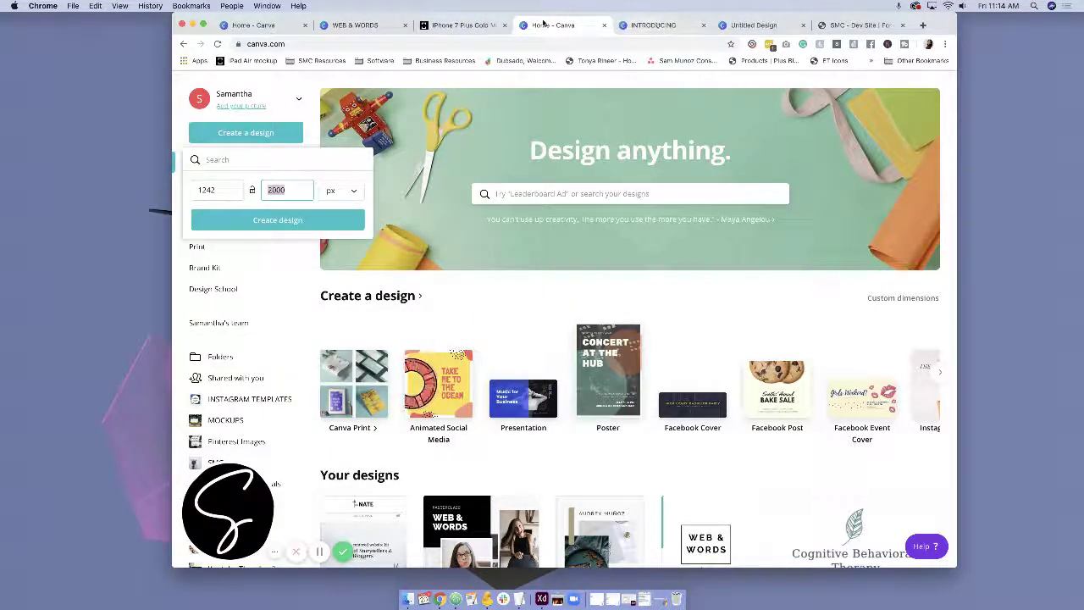
{"action": "left_click", "coordinate": [461, 26]}
{"action": "left_click", "coordinate": [542, 26]}
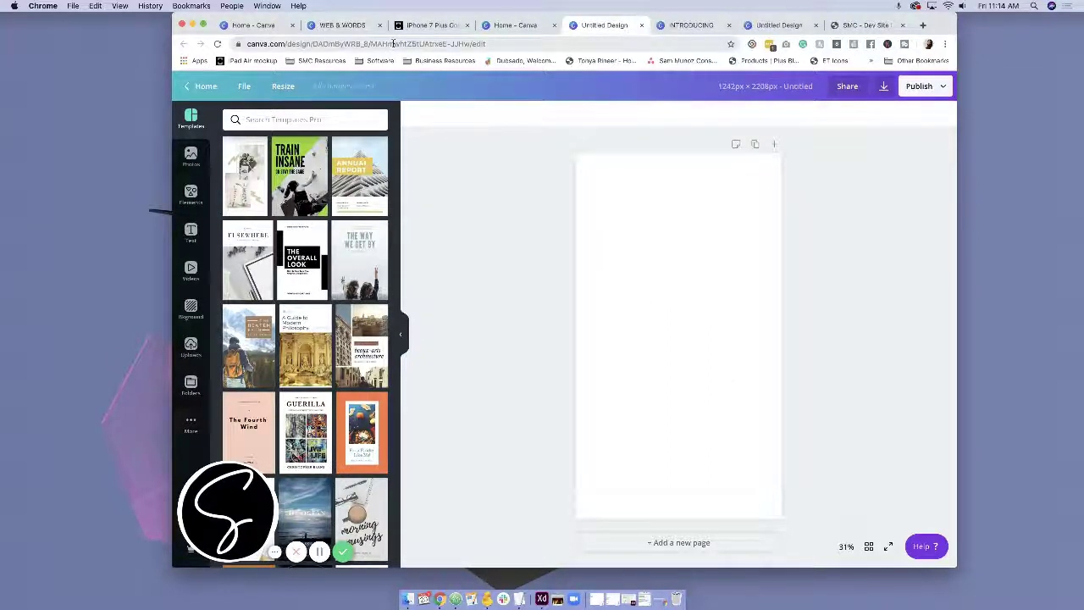
Screenshot THE NATE site's mobile layout in a narrowed Chrome window, then widen it back.
{"action": "left_click", "coordinate": [845, 26]}
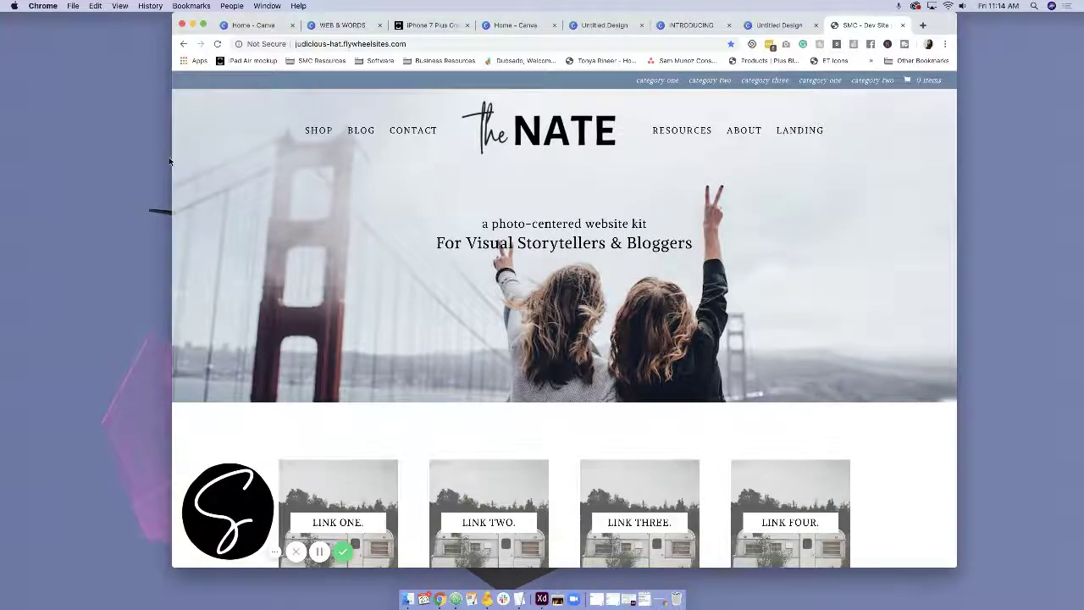
{"action": "left_click_drag", "start_coordinate": [171, 159], "coordinate": [693, 158]}
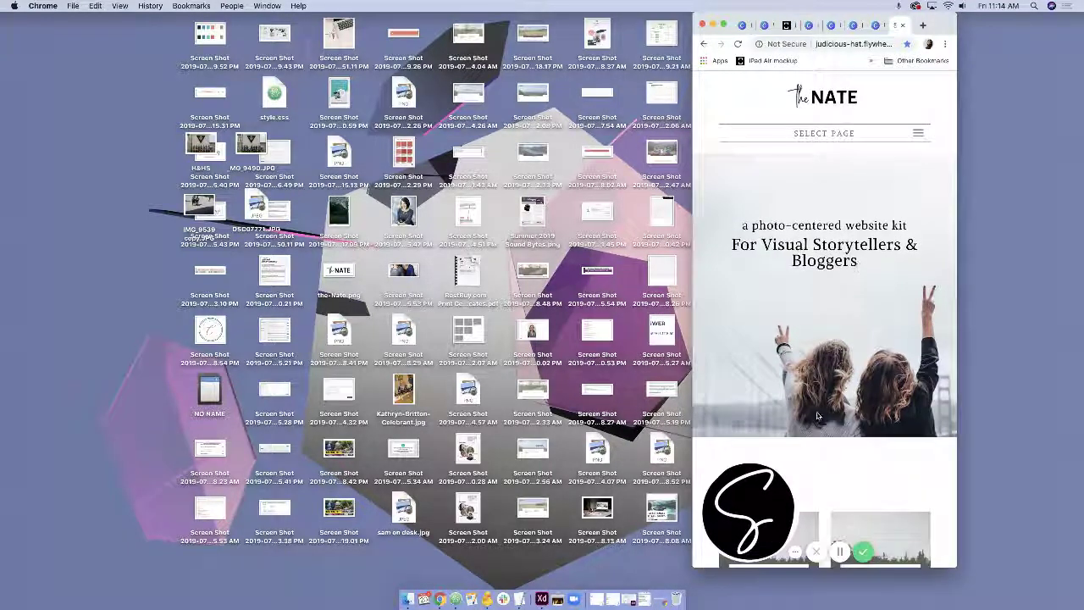
{"action": "left_click", "coordinate": [711, 475]}
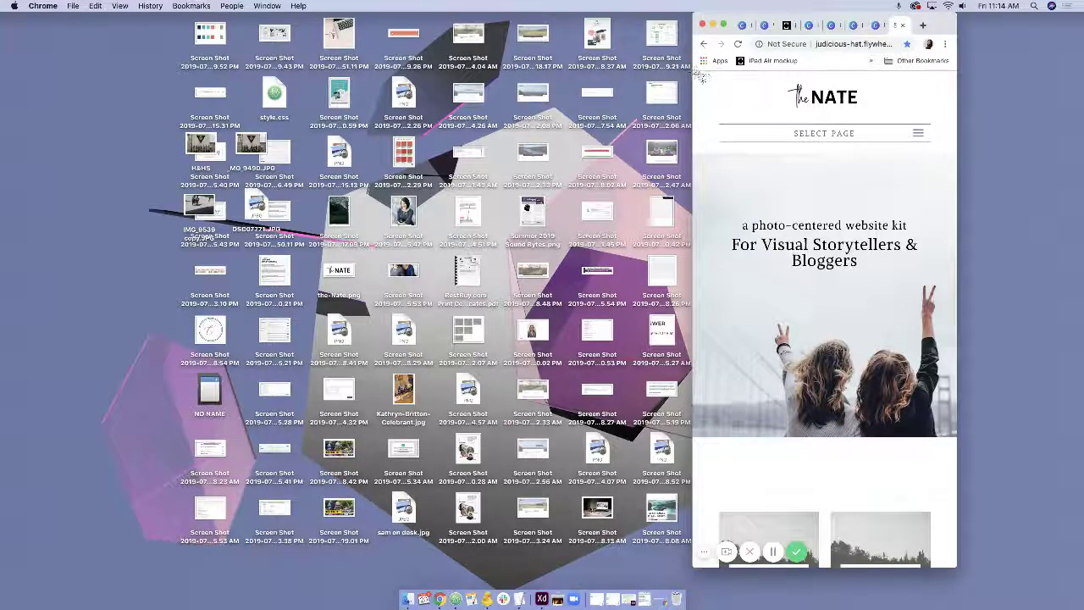
{"action": "left_click_drag", "start_coordinate": [700, 75], "coordinate": [964, 543]}
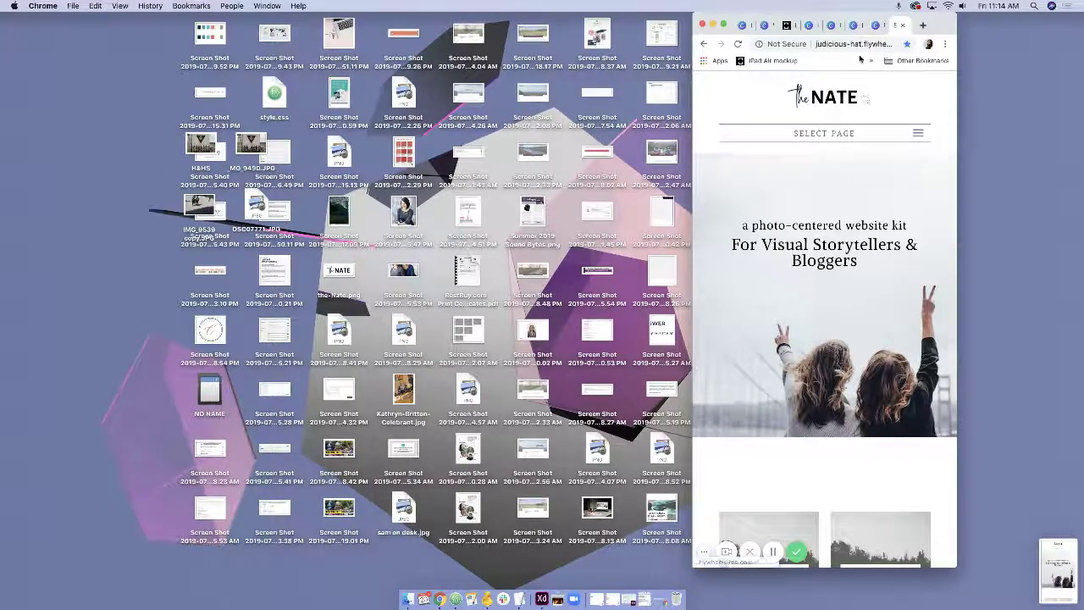
{"action": "left_click_drag", "start_coordinate": [695, 103], "coordinate": [210, 102]}
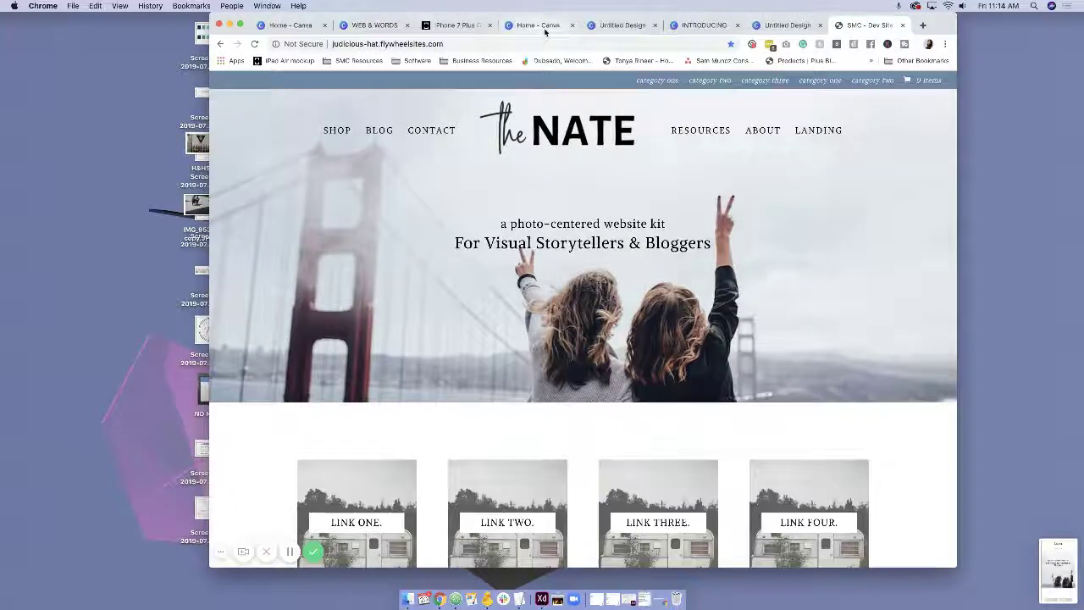
{"action": "left_click", "coordinate": [622, 27]}
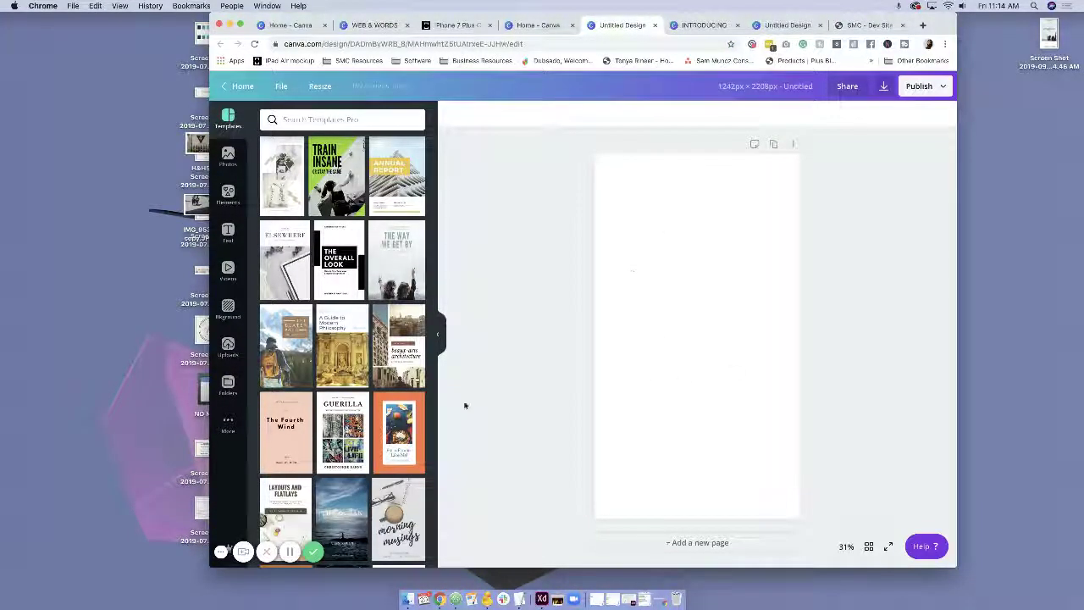
Add the NATE screenshot from Uploads, align it top-left and enlarge it to page width.
{"action": "left_click", "coordinate": [408, 598]}
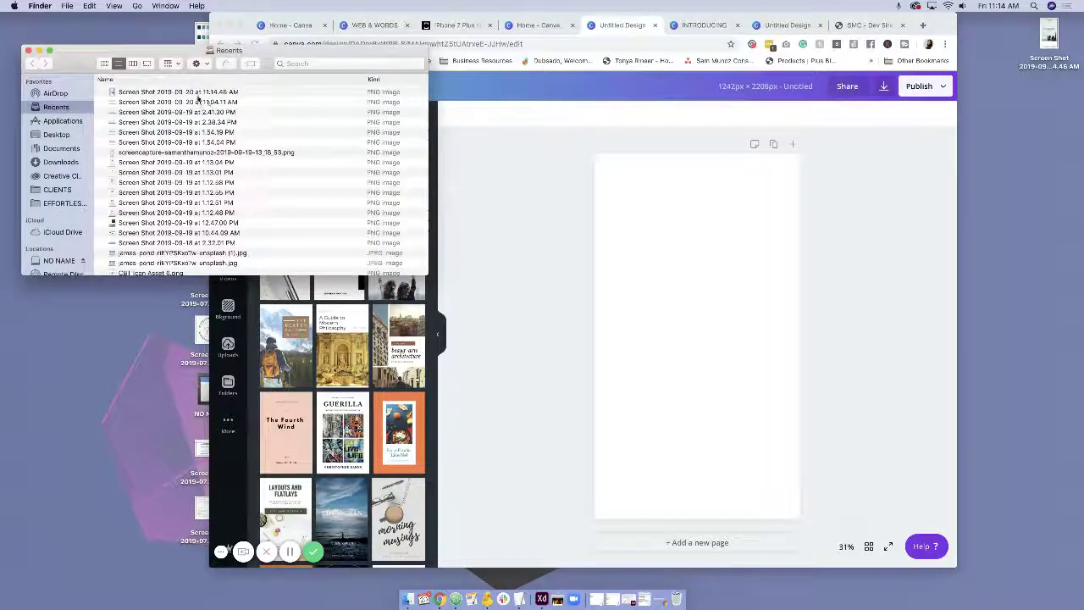
{"action": "left_click", "coordinate": [228, 343]}
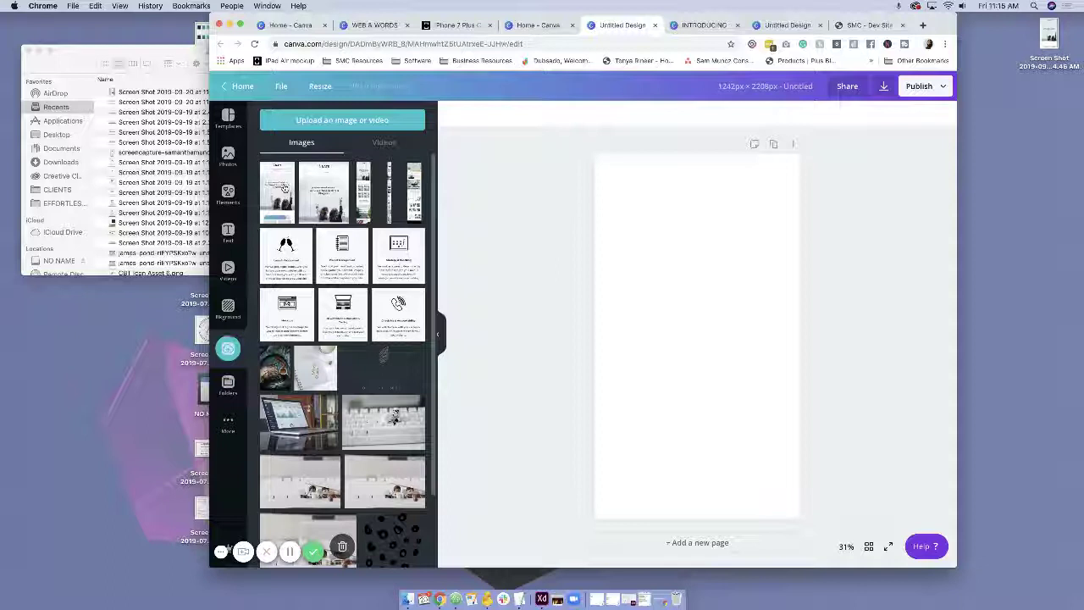
{"action": "left_click", "coordinate": [284, 188]}
{"action": "left_click_drag", "start_coordinate": [760, 436], "coordinate": [740, 399]}
{"action": "left_click_drag", "start_coordinate": [757, 443], "coordinate": [804, 517]}
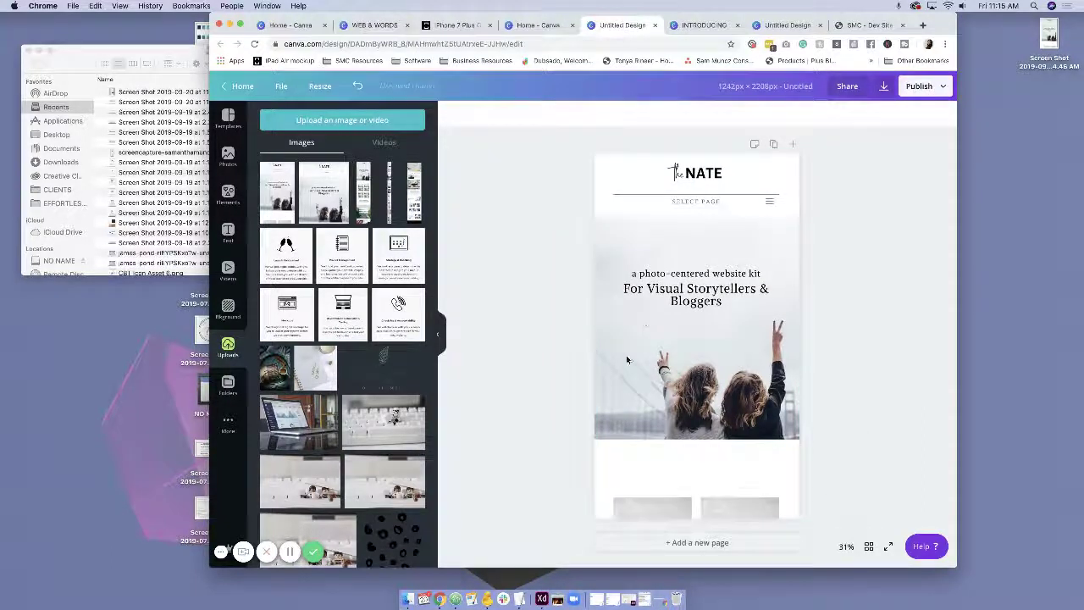
{"action": "key", "text": "Escape"}
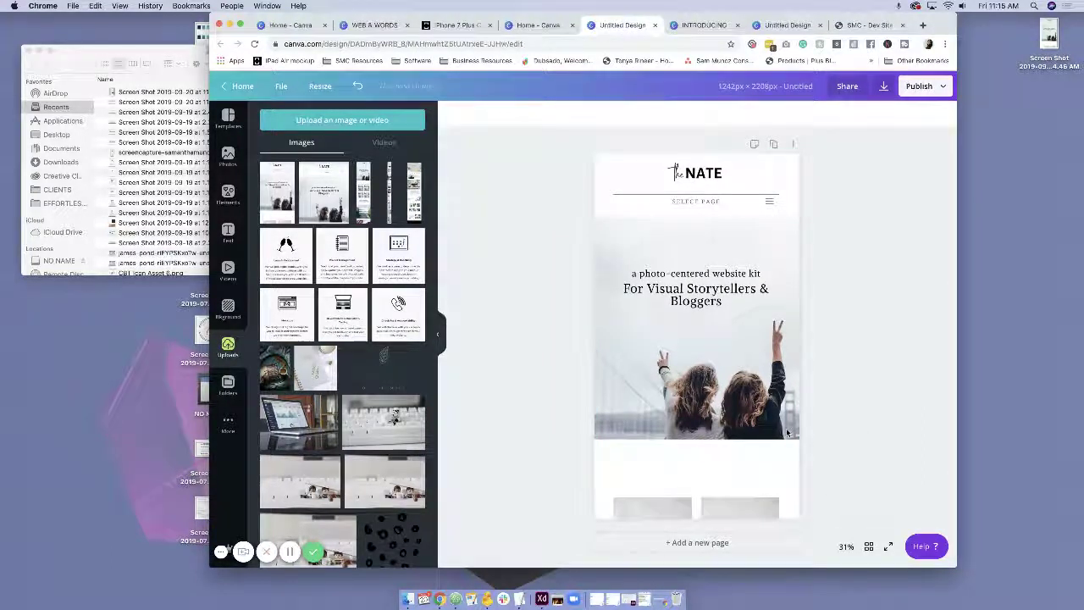
Crop the screenshot so it covers the whole 1242 × 2208 px page.
{"action": "left_click", "coordinate": [739, 409]}
{"action": "double_click", "coordinate": [796, 515]}
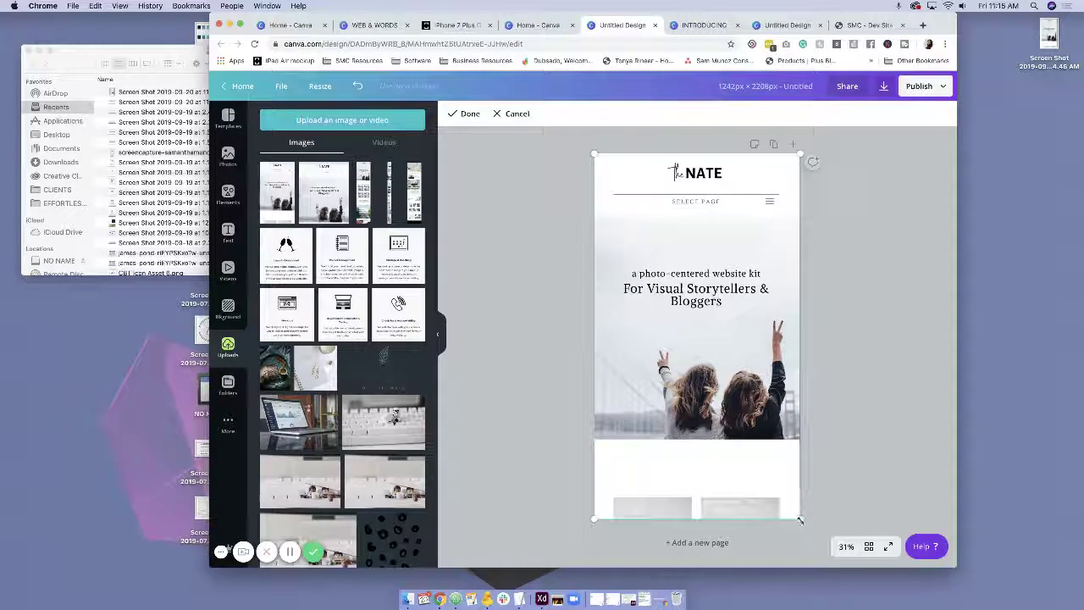
{"action": "left_click_drag", "start_coordinate": [800, 520], "coordinate": [810, 535]}
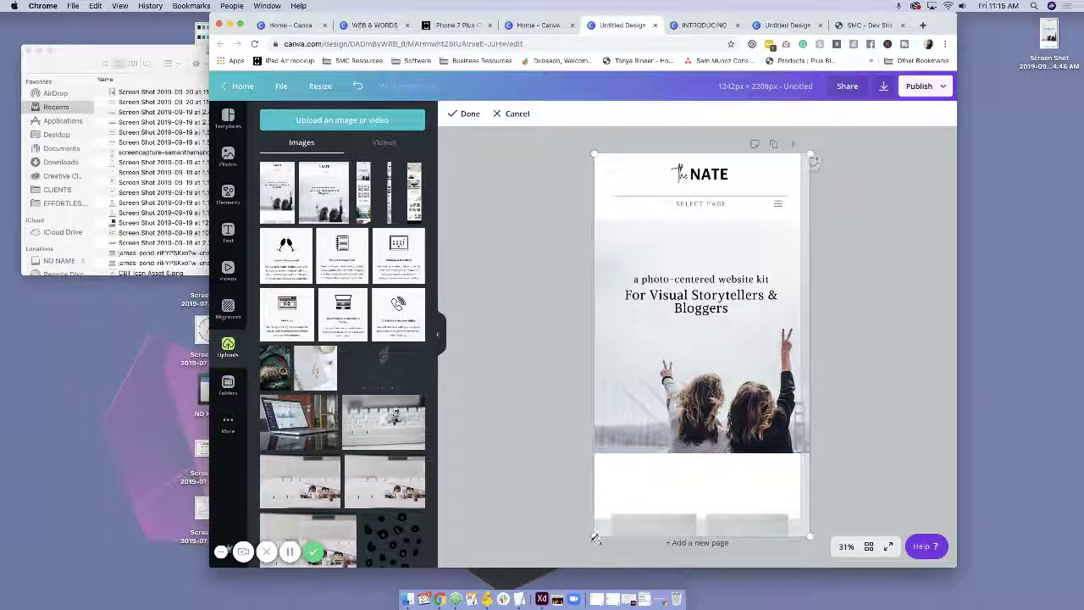
{"action": "left_click_drag", "start_coordinate": [595, 538], "coordinate": [582, 539]}
{"action": "left_click", "coordinate": [520, 450]}
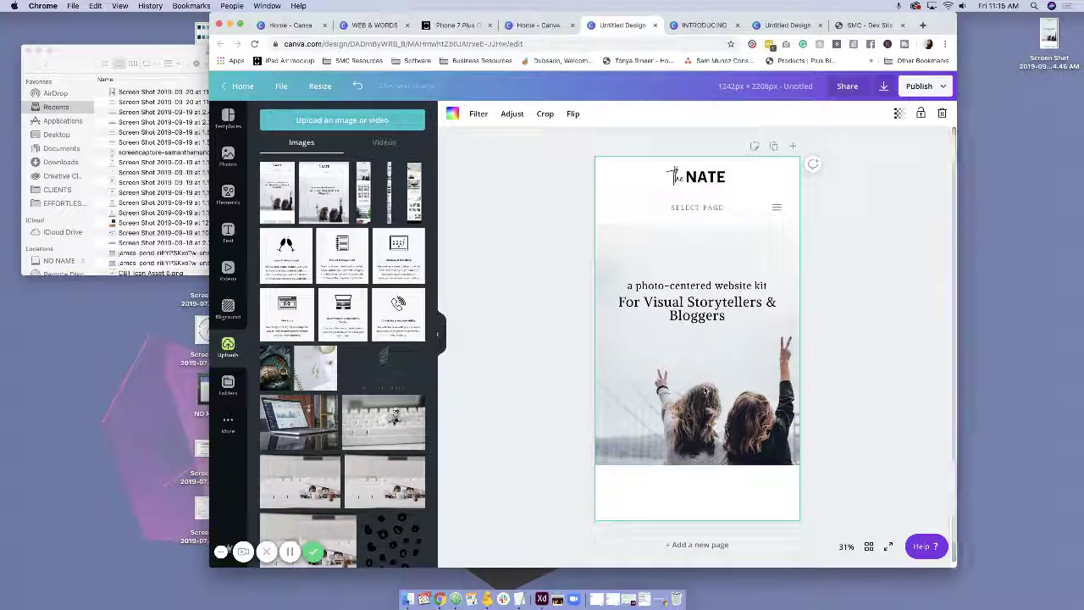
Undo the crop and title the design 'theNate mockup iphone'.
{"action": "key", "text": "ctrl+z"}
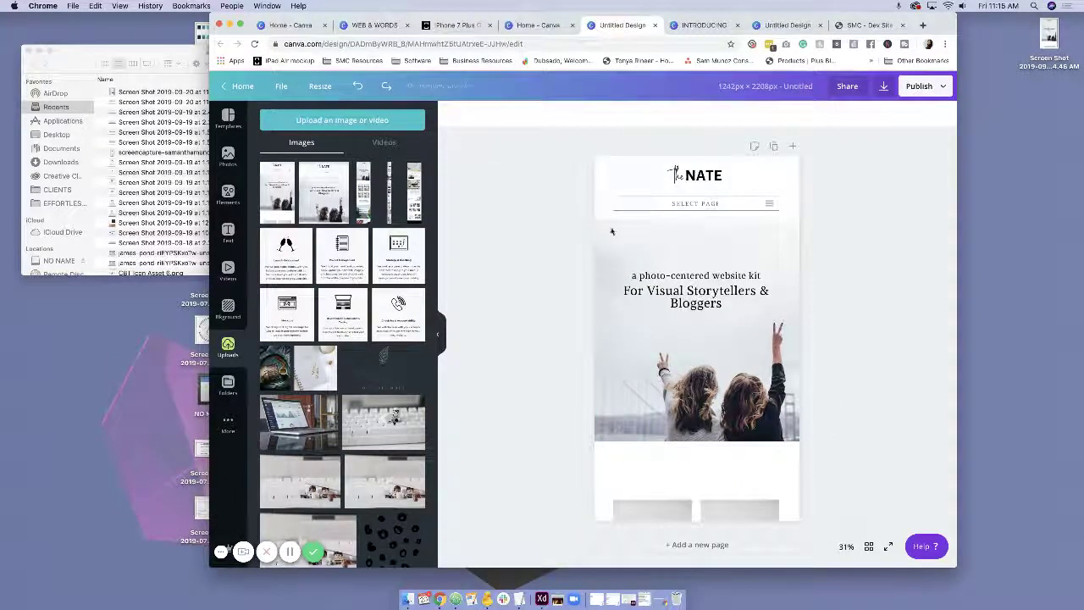
{"action": "left_click", "coordinate": [758, 83]}
{"action": "type", "text": "theNate mockup iphone"}
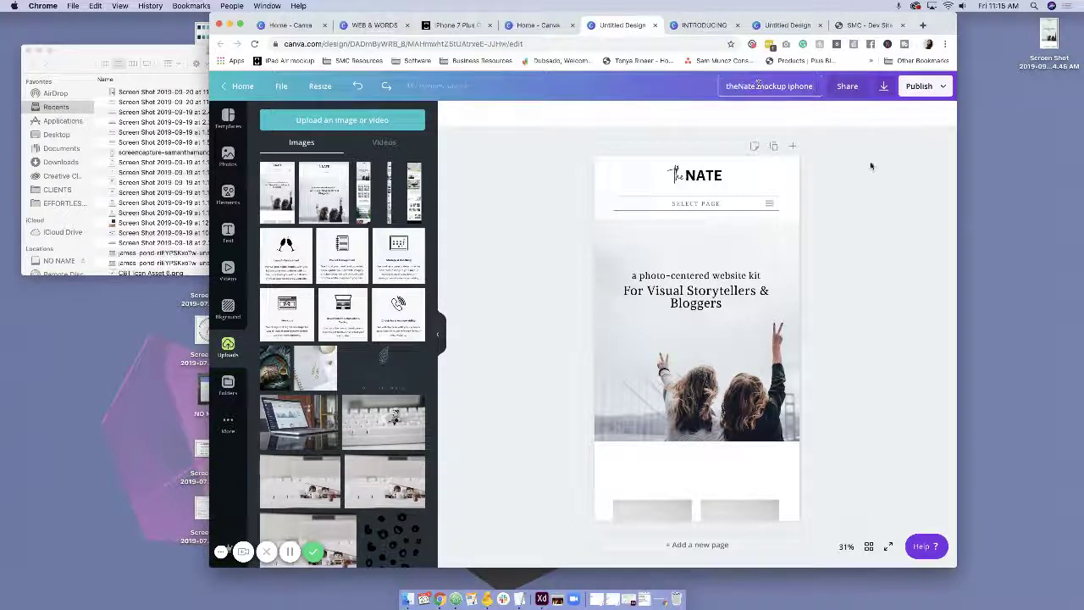
Download the design as a PNG and continue editing.
{"action": "left_click", "coordinate": [883, 86]}
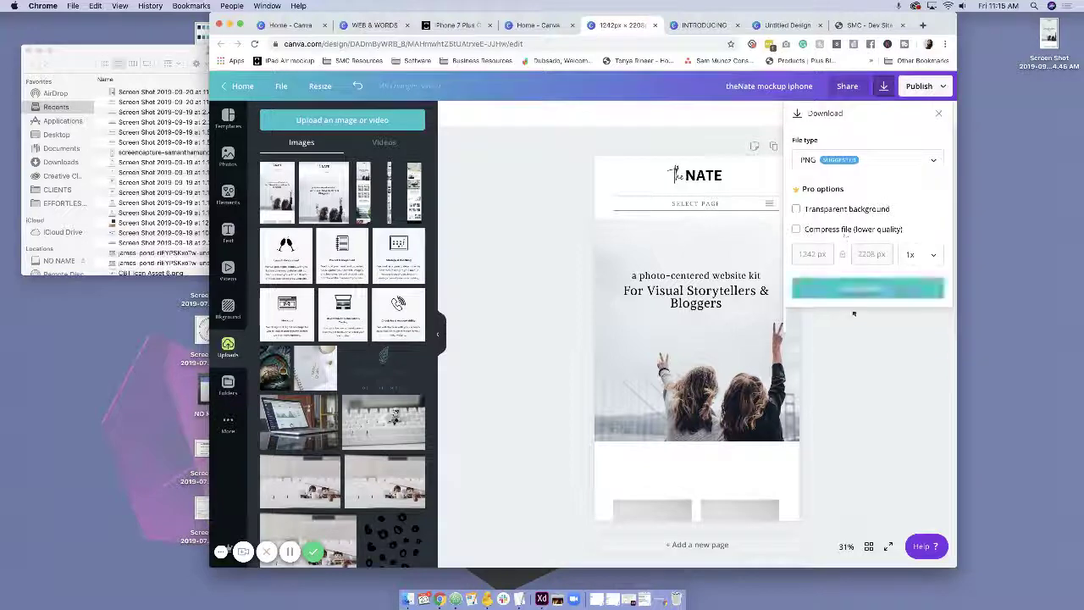
{"action": "left_click", "coordinate": [852, 290]}
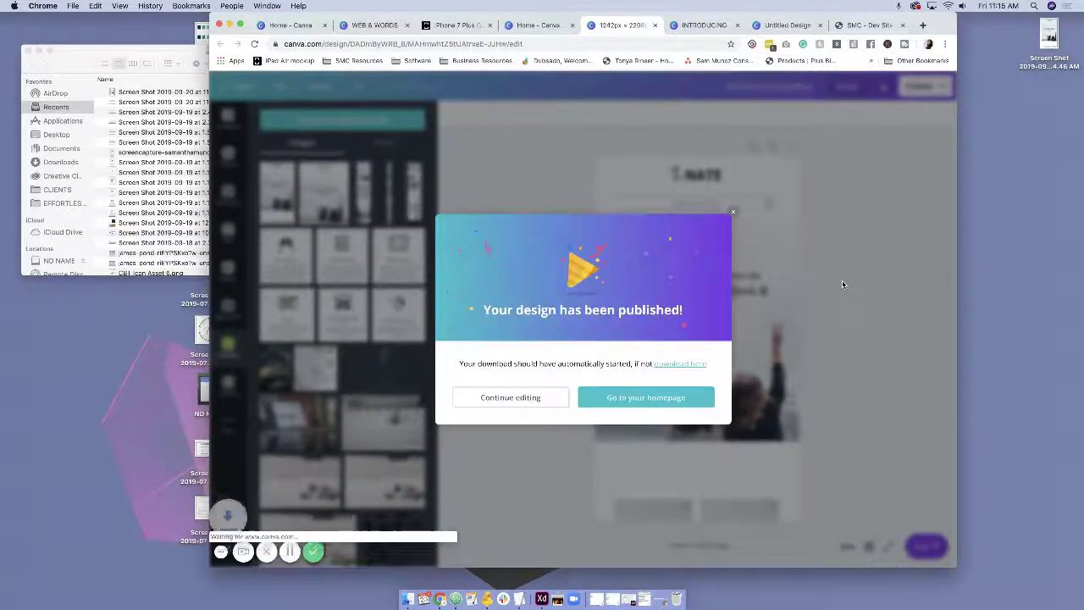
{"action": "left_click", "coordinate": [734, 200]}
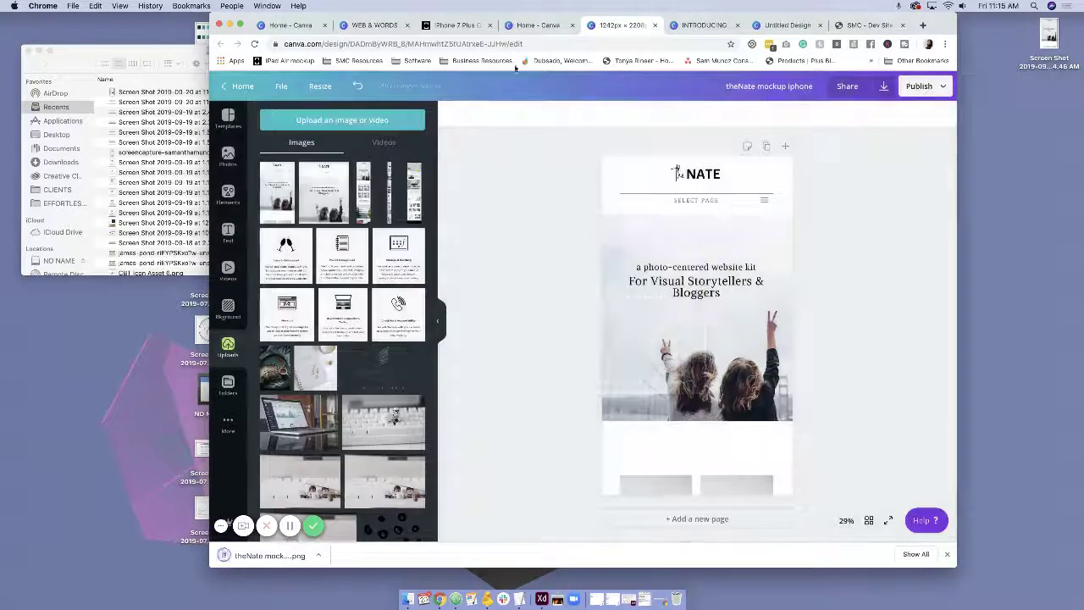
Upload the theNate mockup PNG to the iPhone 7 Plus page and generate the mockup.
{"action": "left_click", "coordinate": [451, 25]}
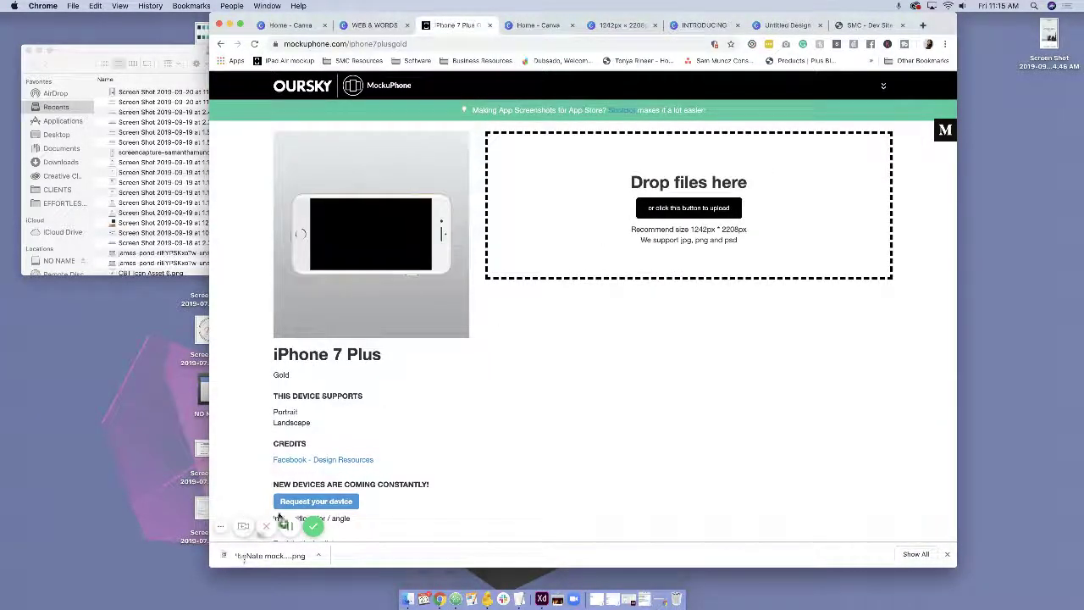
{"action": "left_click_drag", "start_coordinate": [279, 519], "coordinate": [593, 203]}
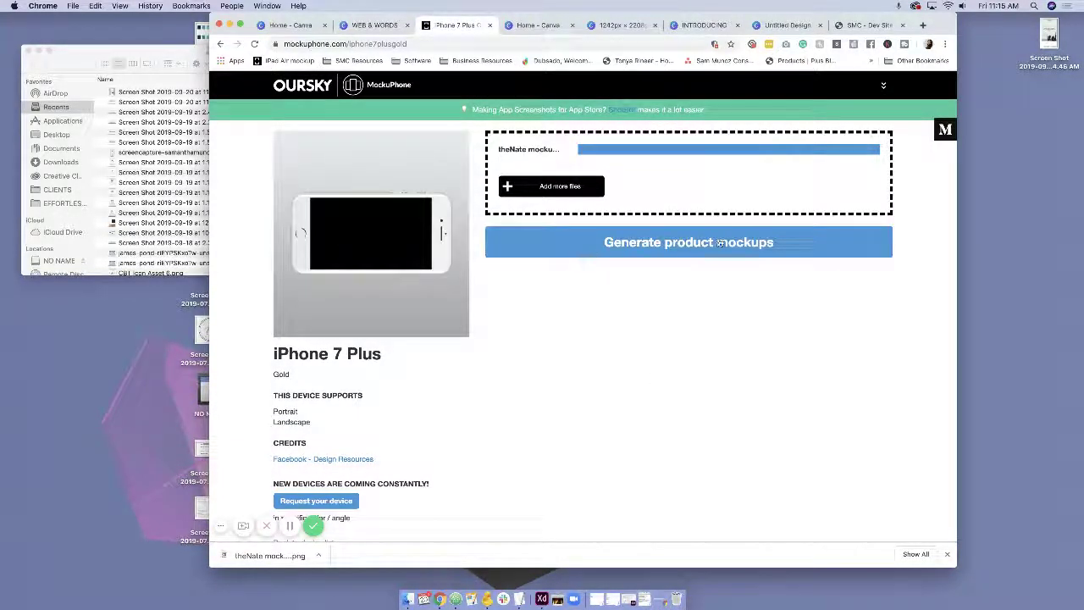
{"action": "left_click", "coordinate": [719, 242]}
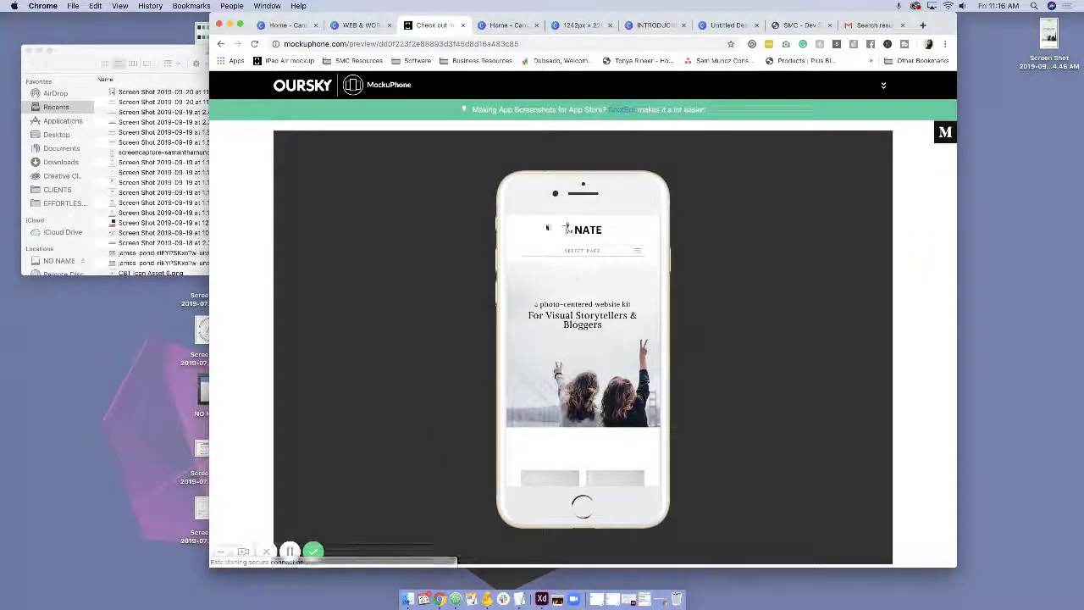
Request the mockup download using a saved e-mail address, then go to Gmail's unread messages.
{"action": "scroll", "coordinate": [508, 367], "scroll_direction": "down", "scroll_amount": 3}
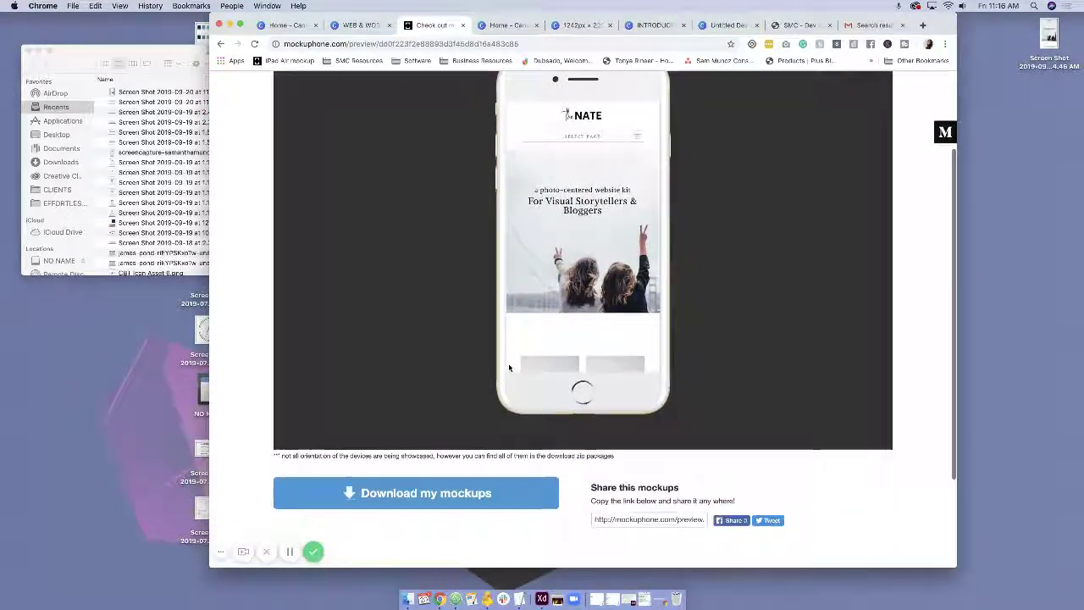
{"action": "left_click", "coordinate": [431, 498]}
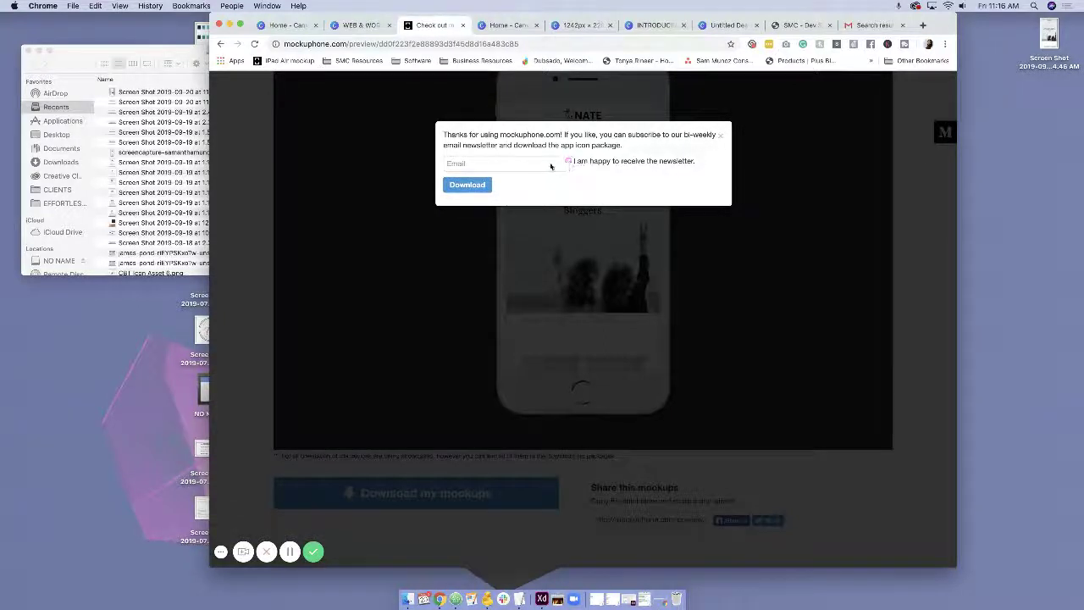
{"action": "left_click", "coordinate": [536, 164]}
{"action": "type", "text": "hell"}
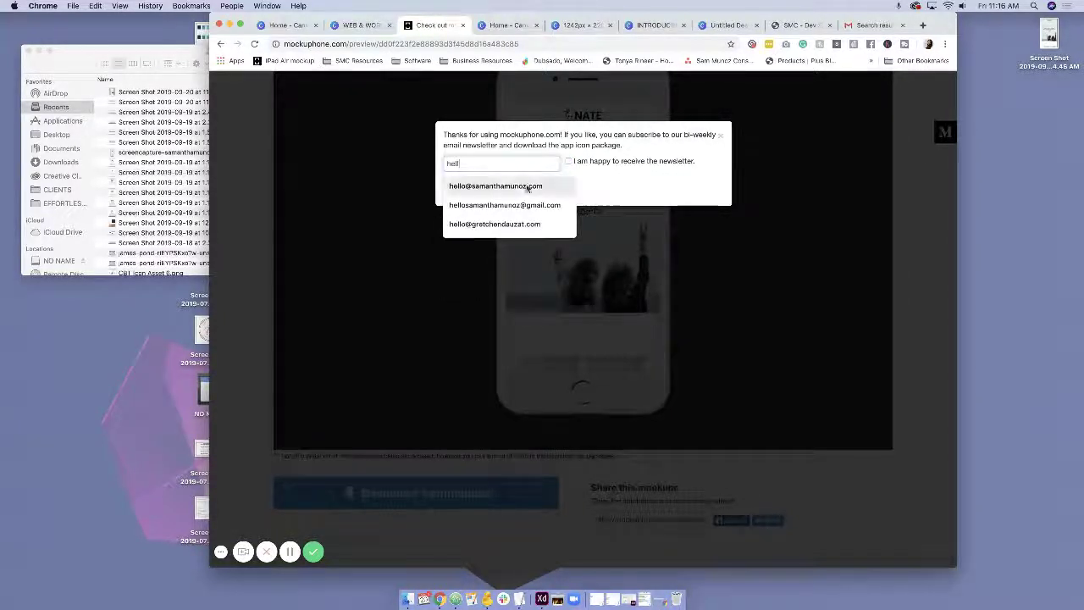
{"action": "left_click", "coordinate": [476, 186]}
{"action": "left_click", "coordinate": [476, 186]}
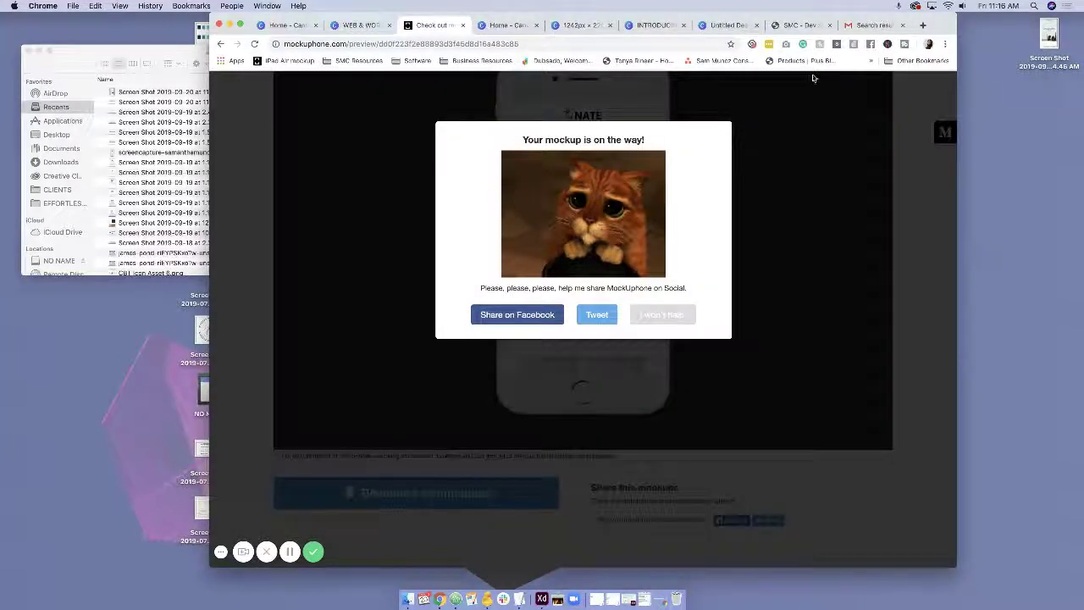
{"action": "left_click", "coordinate": [873, 25]}
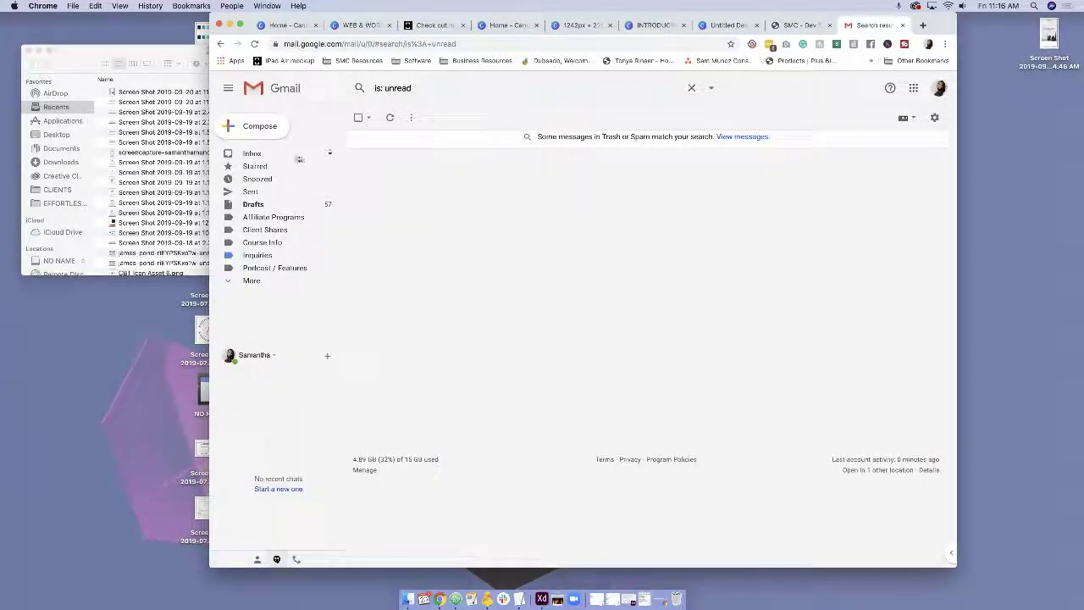
Refresh Gmail's unread list and open the mockuphone.com email.
{"action": "left_click", "coordinate": [391, 121]}
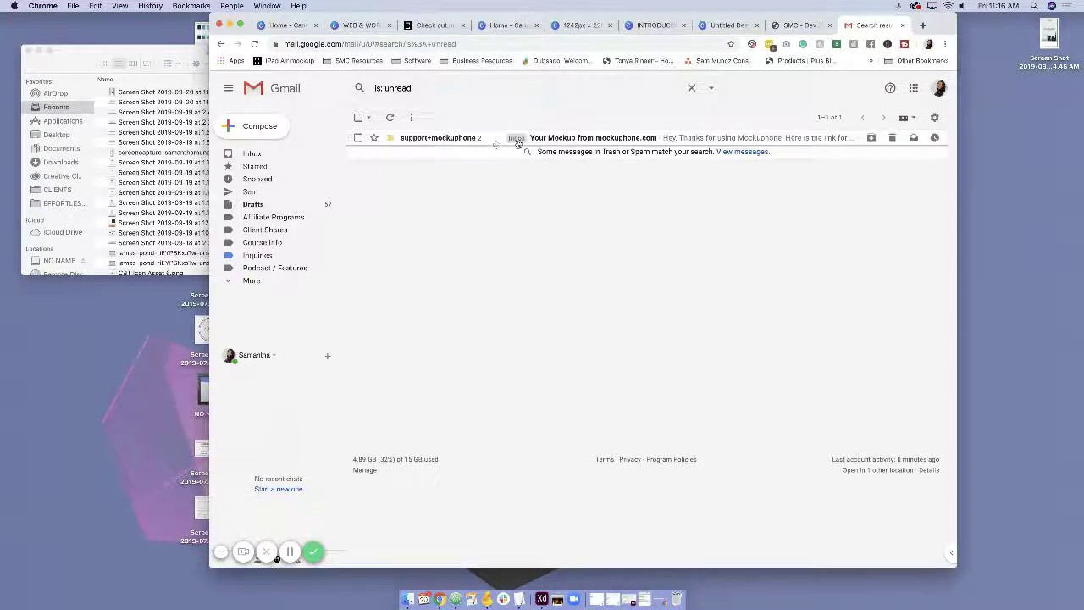
{"action": "left_click", "coordinate": [556, 139]}
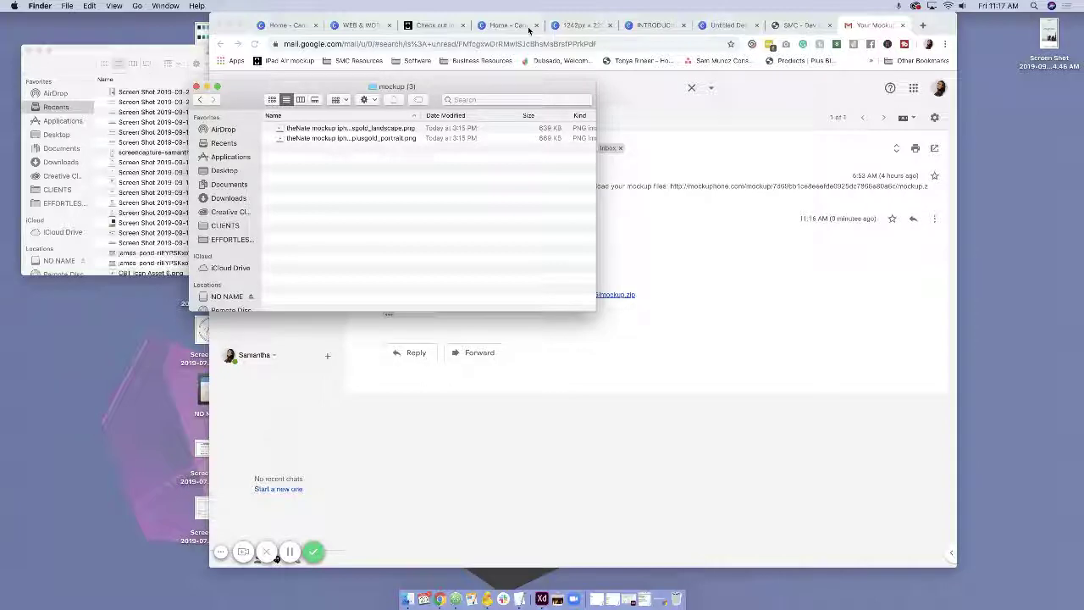
From Canva Home, set up a custom-size design of 2000 × 2000 px.
{"action": "left_click", "coordinate": [635, 28]}
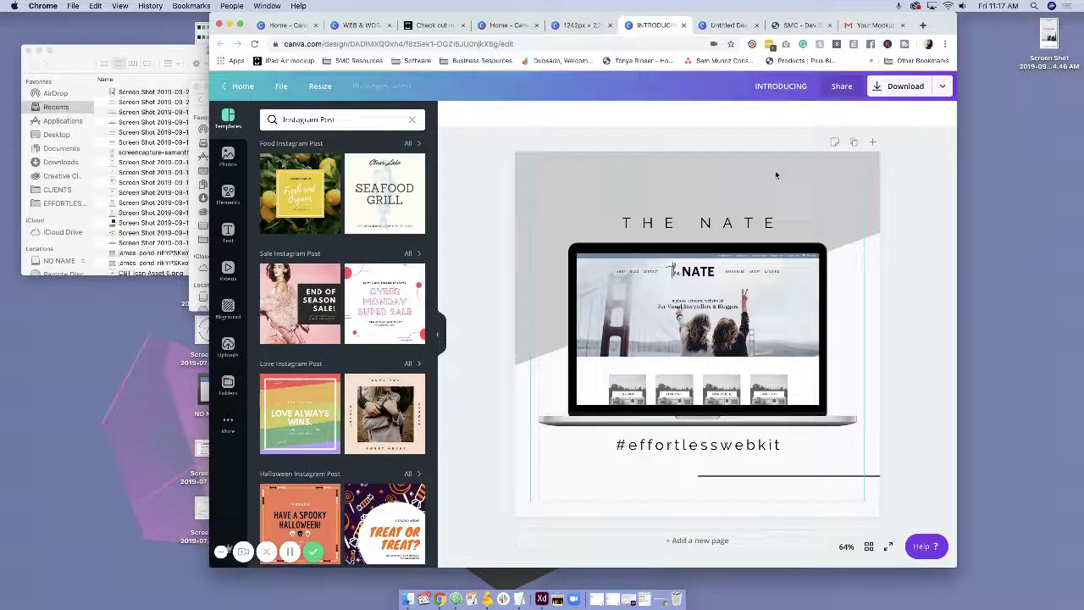
{"action": "left_click", "coordinate": [508, 24]}
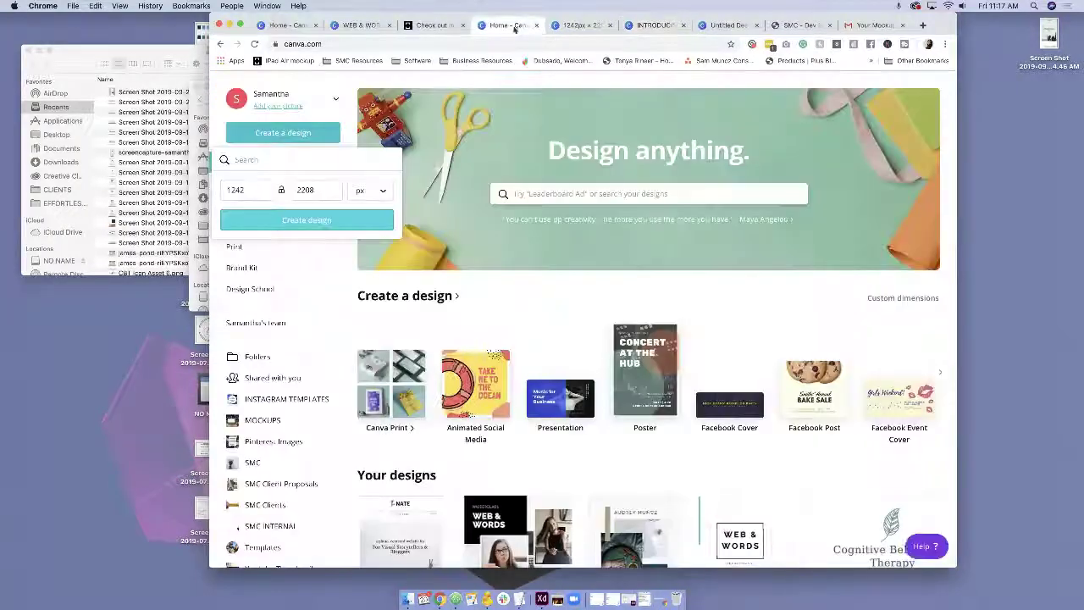
{"action": "left_click", "coordinate": [476, 294]}
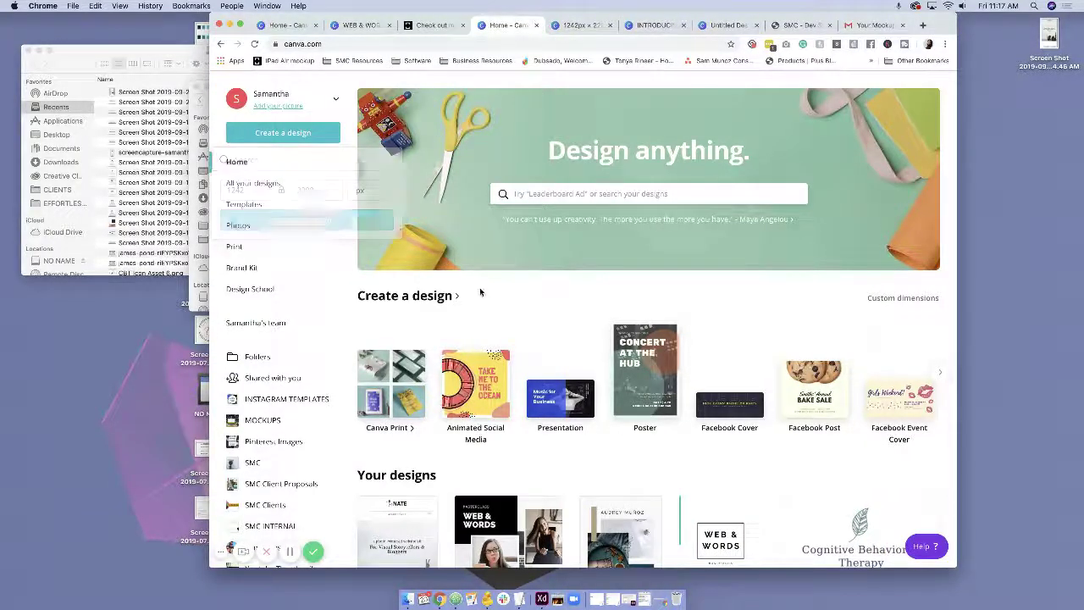
{"action": "left_click", "coordinate": [270, 134]}
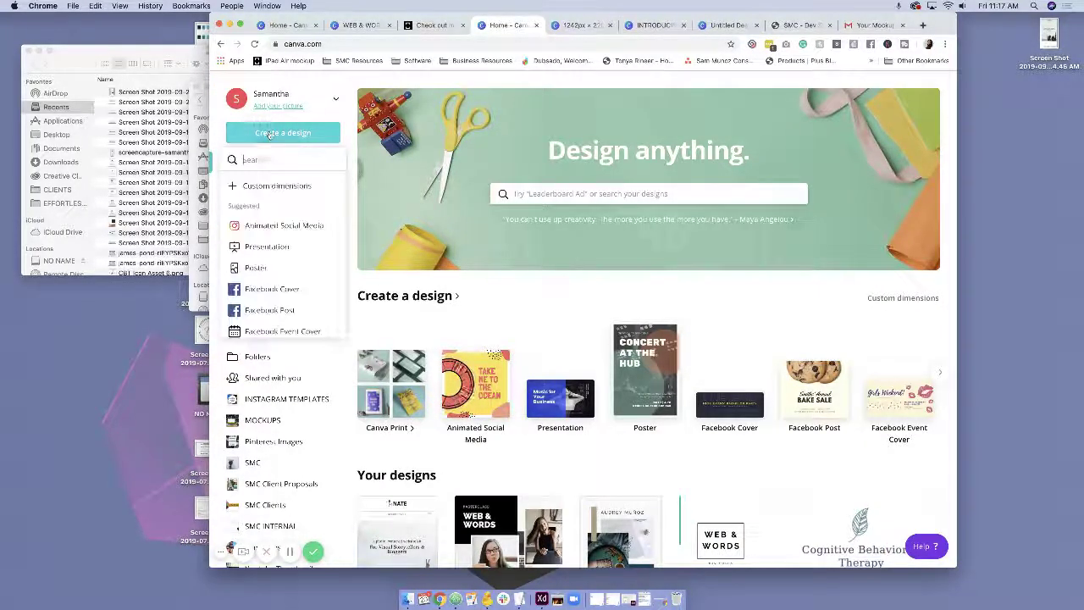
{"action": "left_click", "coordinate": [267, 186]}
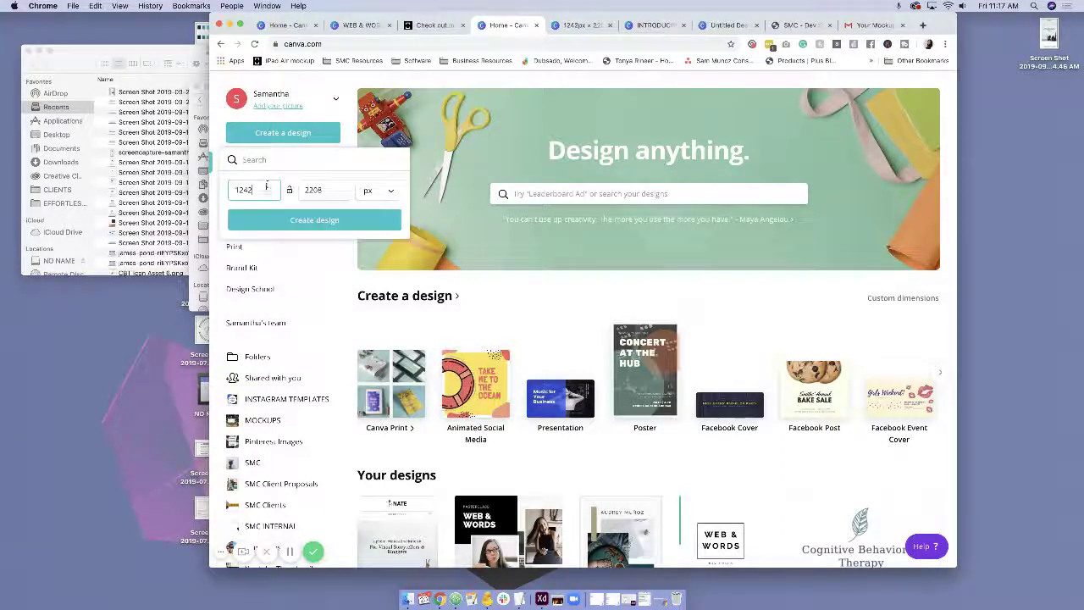
{"action": "double_click", "coordinate": [259, 188]}
{"action": "type", "text": "2000"}
{"action": "key", "text": "Tab"}
{"action": "type", "text": "2000"}
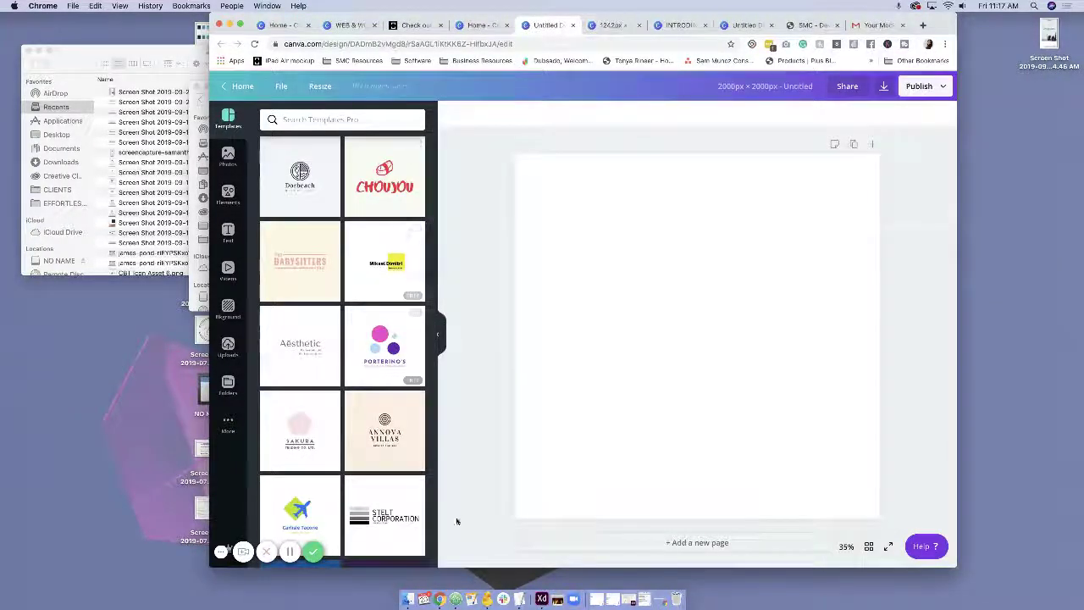
Upload the gold iPhone mockup PNG from its folder, place it, and enlarge it to nearly fill the page.
{"action": "left_click", "coordinate": [408, 593]}
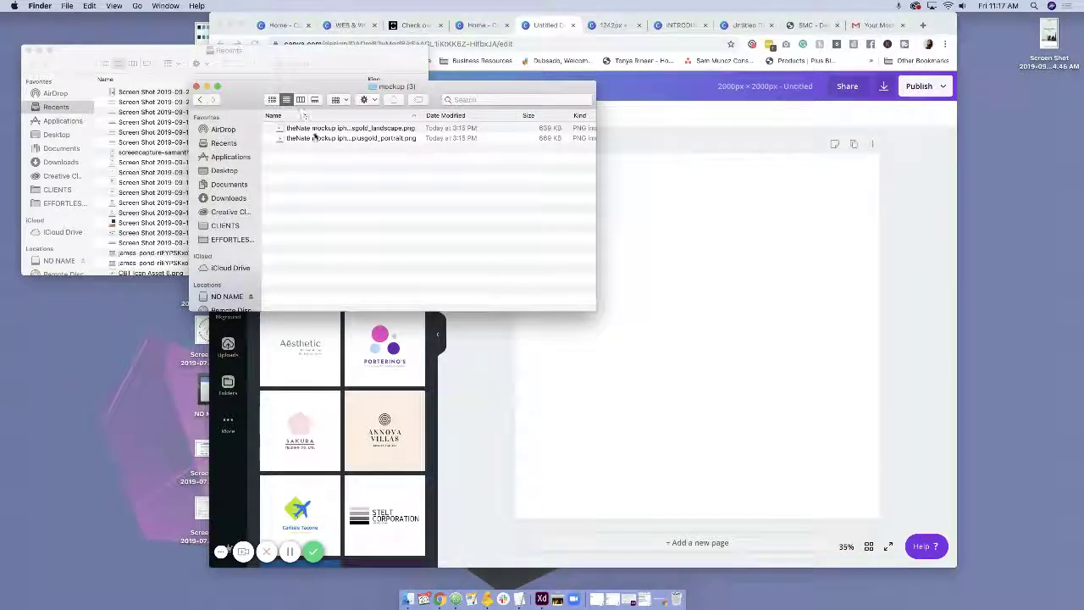
{"action": "left_click_drag", "start_coordinate": [319, 137], "coordinate": [443, 290]}
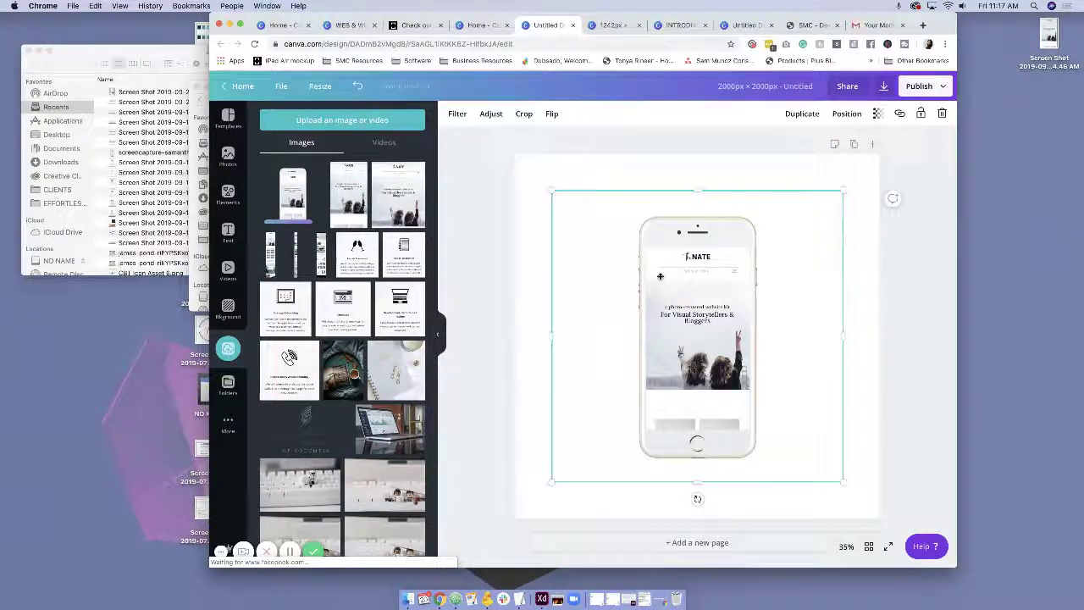
{"action": "left_click_drag", "start_coordinate": [844, 192], "coordinate": [869, 158]}
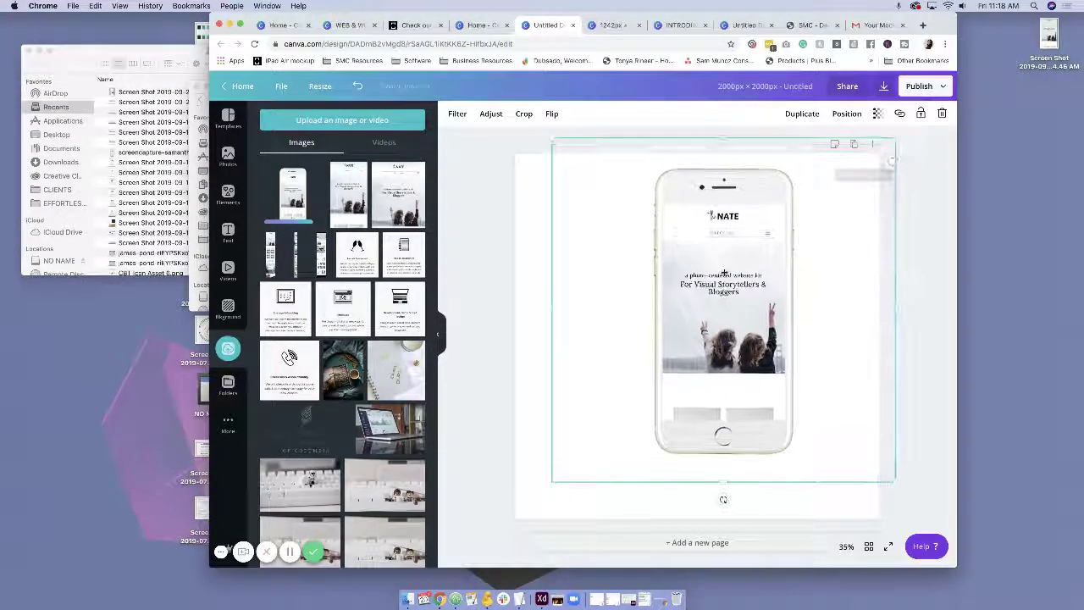
{"action": "left_click_drag", "start_coordinate": [686, 305], "coordinate": [699, 289]}
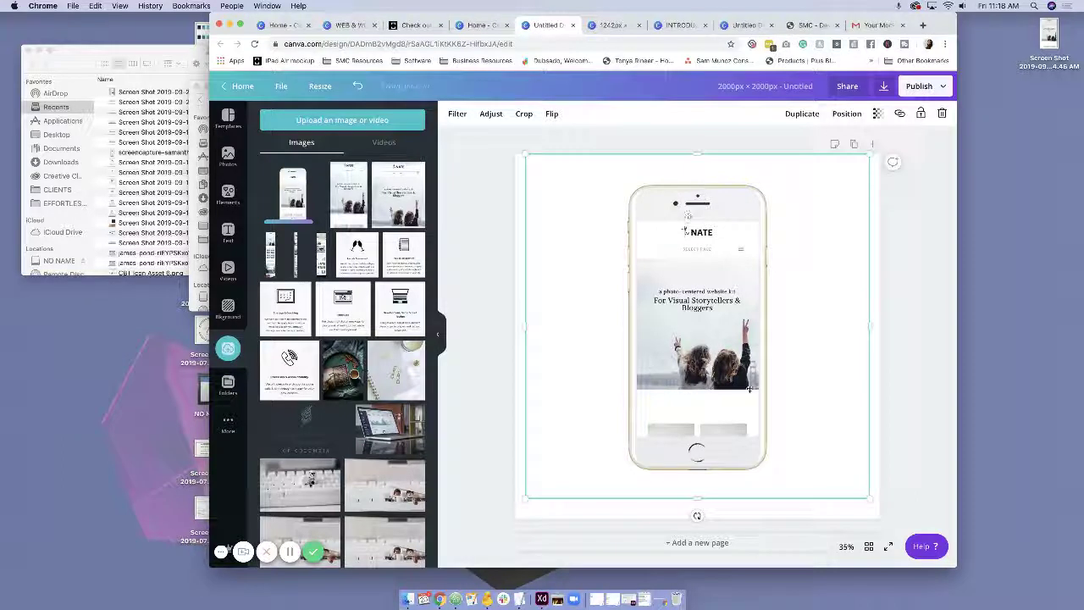
Set the page background to the light grey hex colour f9f9f9, then show the Elements library.
{"action": "left_click", "coordinate": [521, 157]}
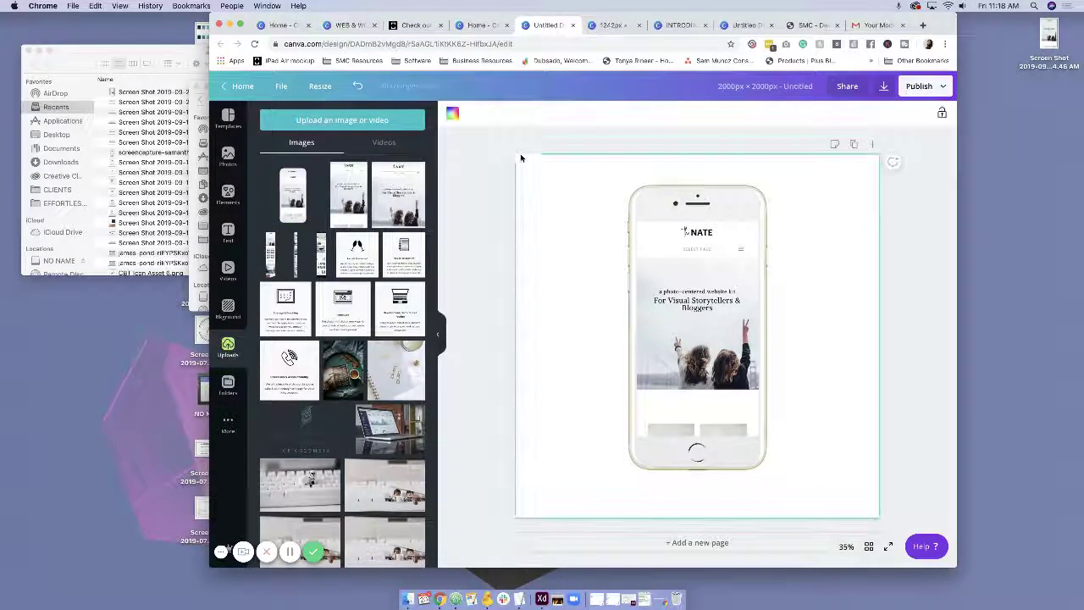
{"action": "left_click", "coordinate": [452, 114]}
{"action": "left_click", "coordinate": [270, 253]}
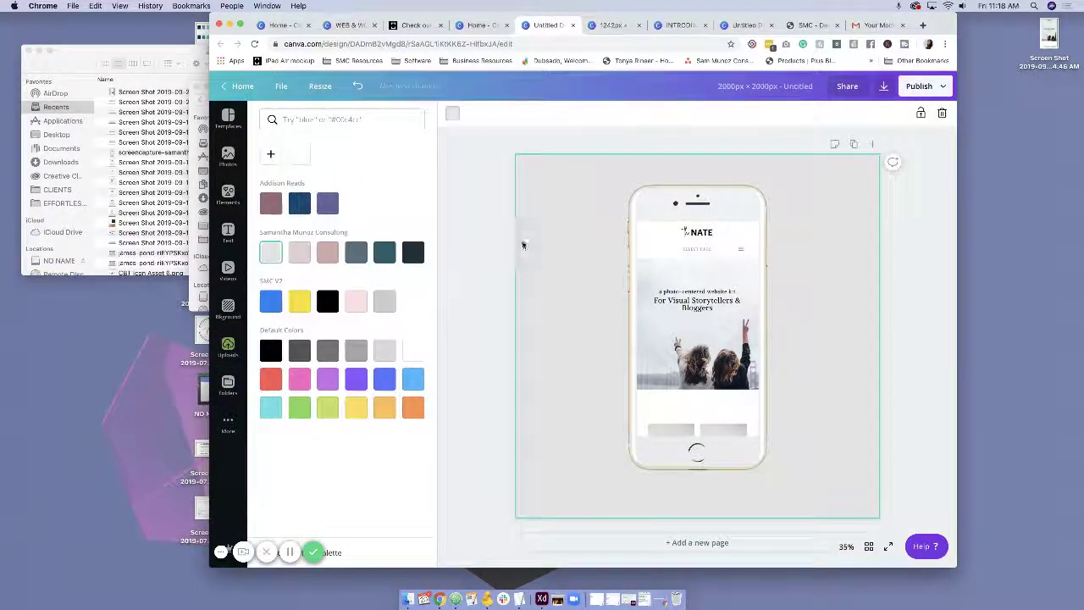
{"action": "left_click", "coordinate": [288, 118]}
{"action": "type", "text": "f9f9f9"}
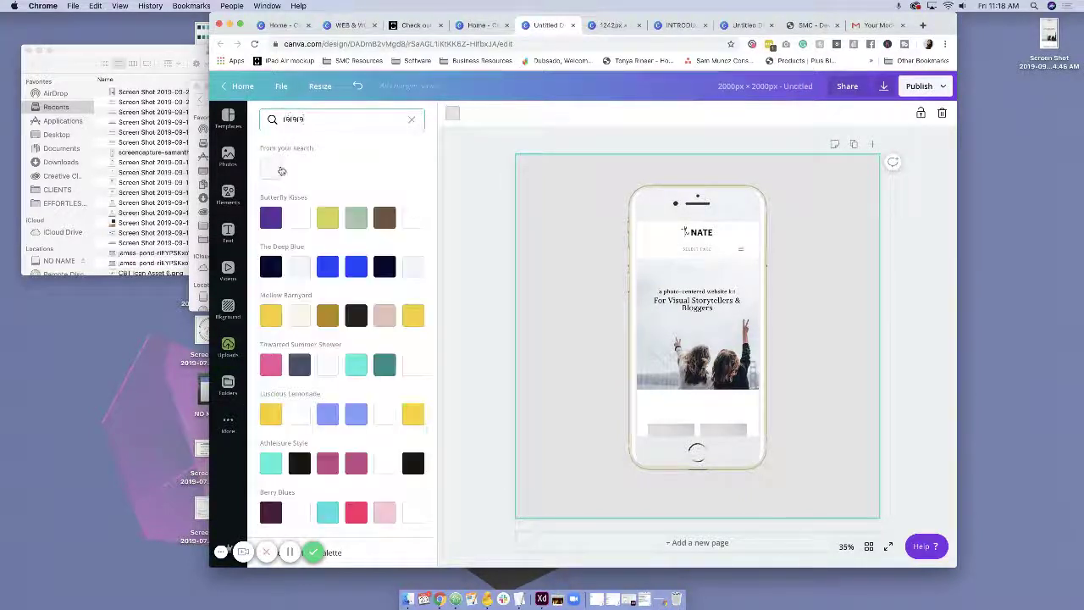
{"action": "key", "text": "Return"}
{"action": "left_click", "coordinate": [477, 203]}
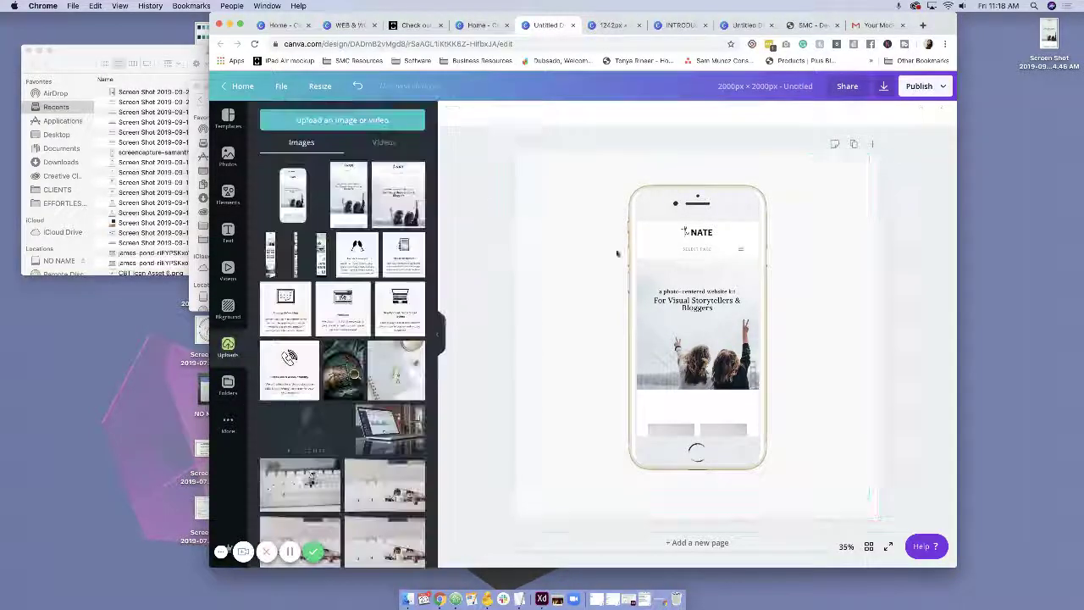
{"action": "left_click", "coordinate": [228, 193]}
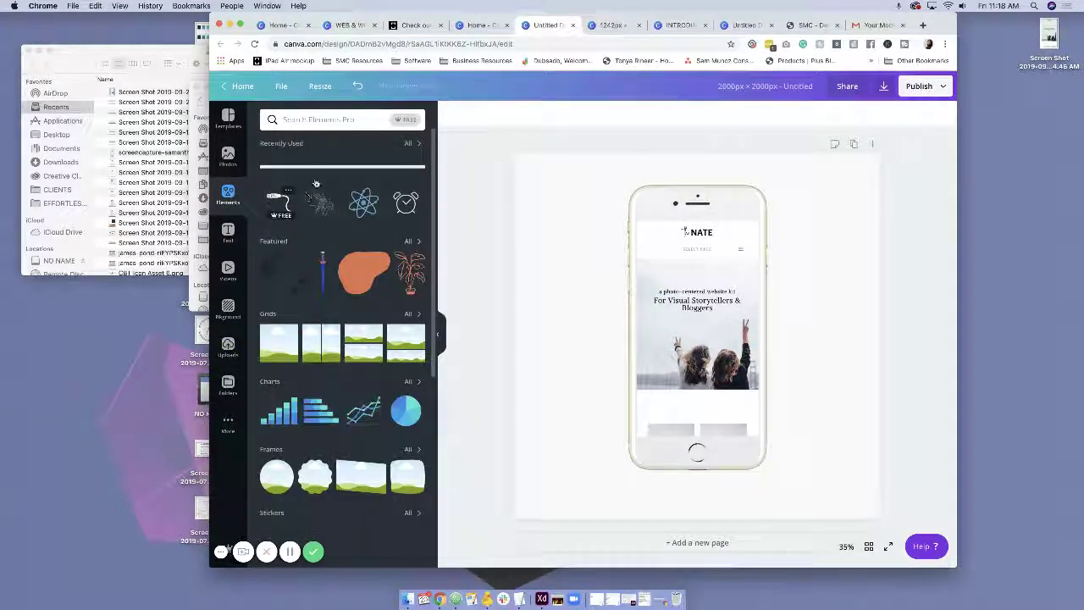
Add a bar element, make it vertical, stretch it to the page top at the left, and colour it black.
{"action": "left_click", "coordinate": [318, 200]}
{"action": "left_click_drag", "start_coordinate": [820, 356], "coordinate": [612, 318]}
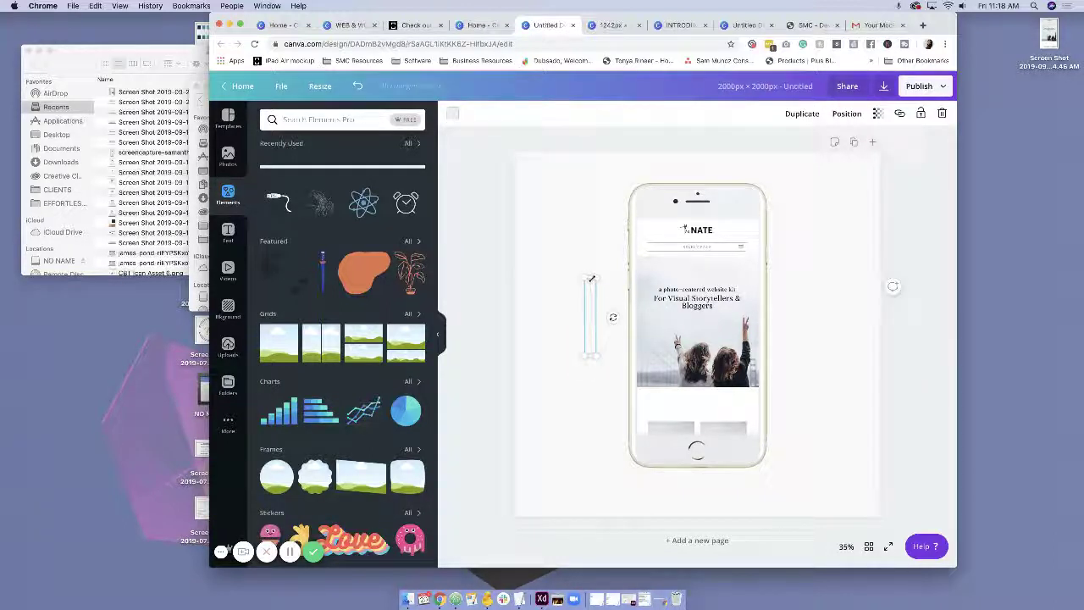
{"action": "left_click_drag", "start_coordinate": [589, 278], "coordinate": [593, 129]}
{"action": "left_click_drag", "start_coordinate": [585, 222], "coordinate": [542, 222]}
{"action": "left_click", "coordinate": [453, 118]}
{"action": "left_click", "coordinate": [415, 249]}
{"action": "left_click", "coordinate": [762, 359]}
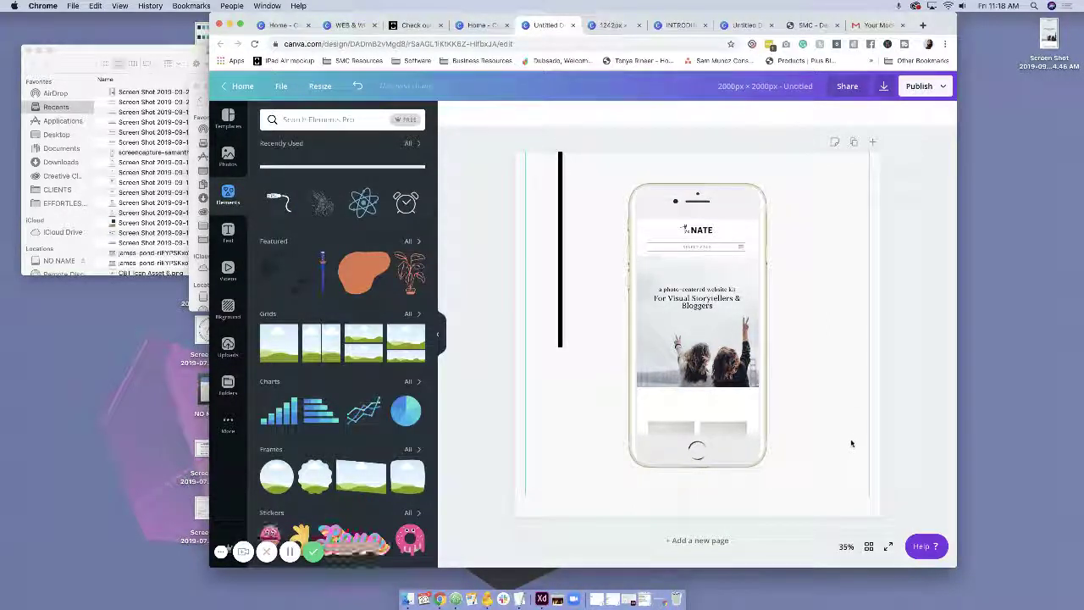
Recentre the phone mockup vertically and scale it up slightly.
{"action": "left_click_drag", "start_coordinate": [738, 370], "coordinate": [739, 380]}
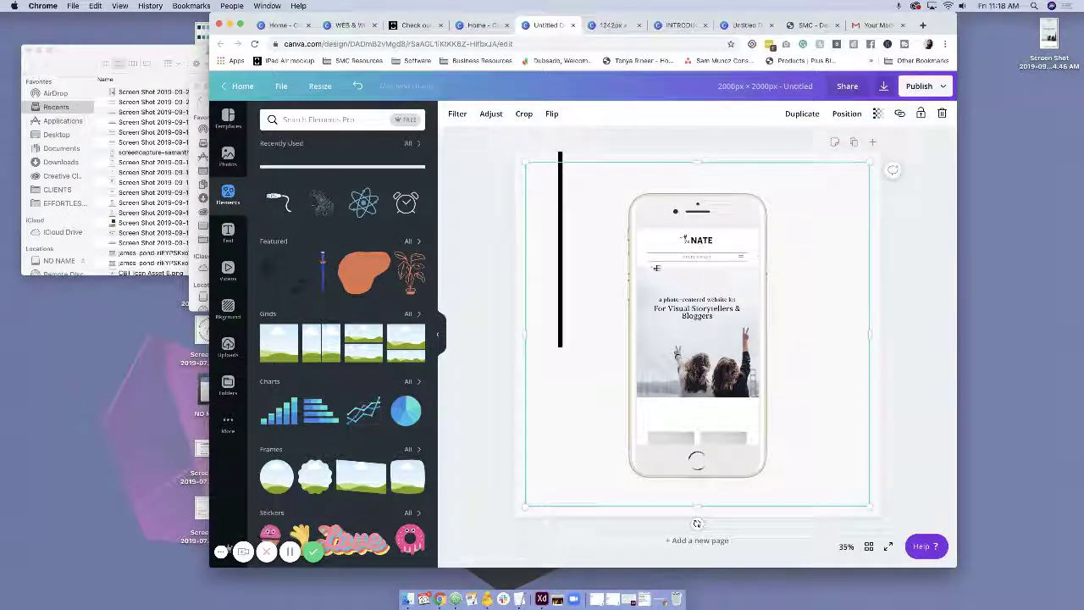
{"action": "left_click_drag", "start_coordinate": [869, 163], "coordinate": [692, 268]}
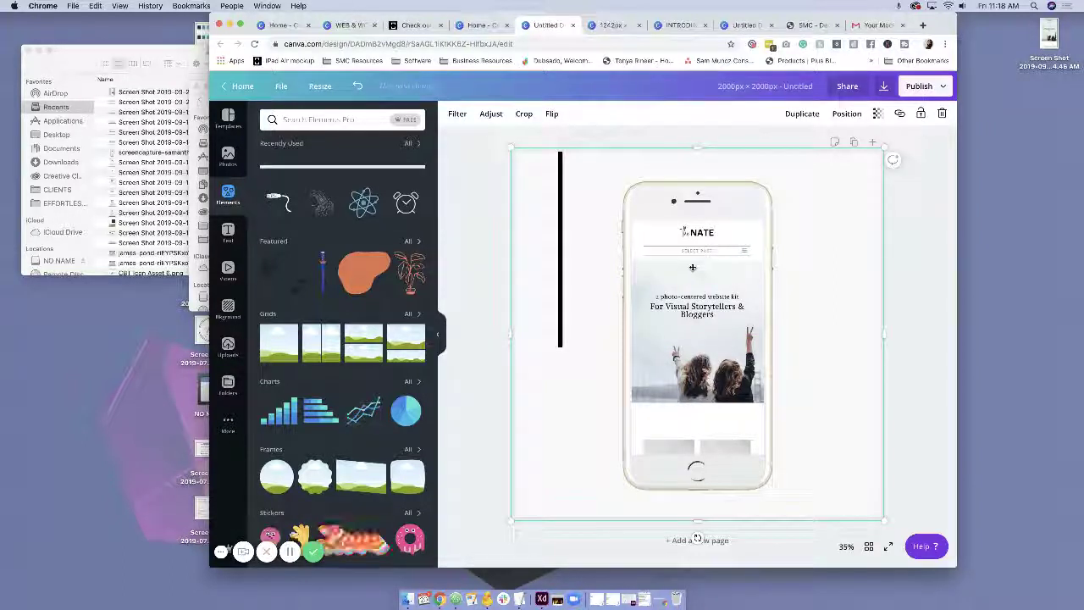
{"action": "left_click", "coordinate": [461, 255]}
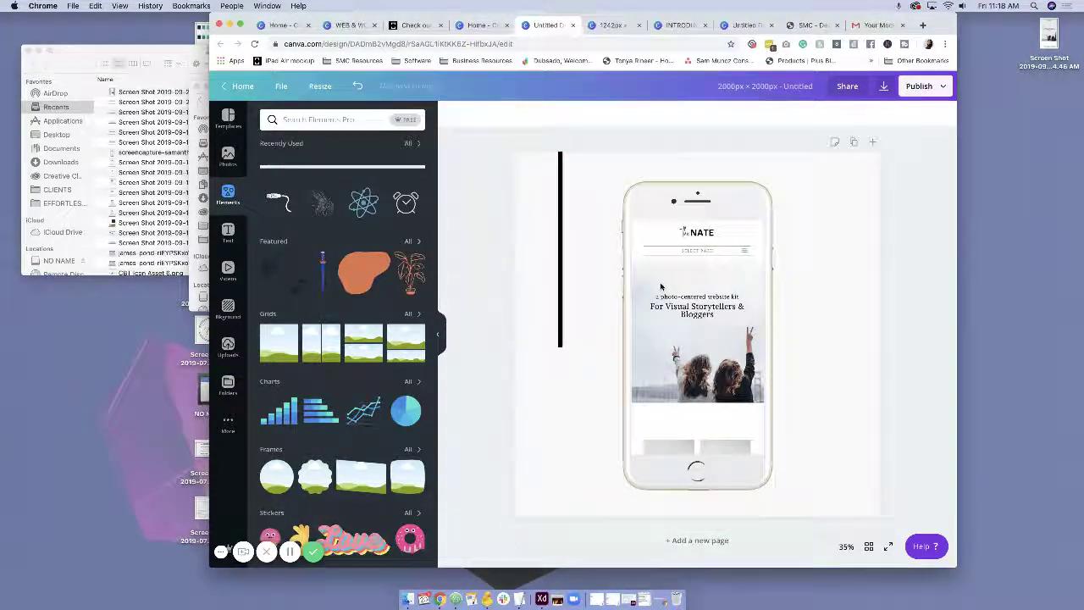